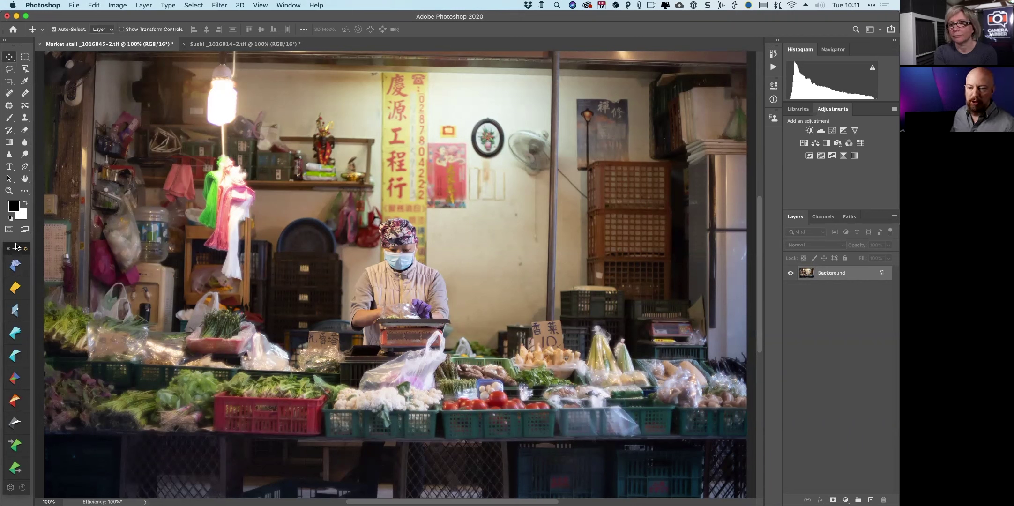
Step: Move the Nik Collection Selective Tool palette over the photo and expand it to show the plug-in names
left_click_drag(19, 245, 386, 124)
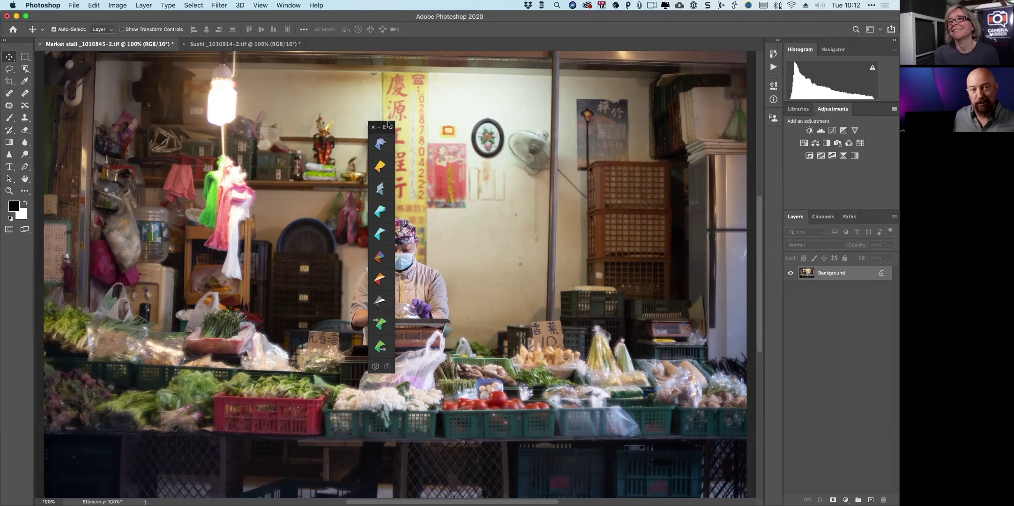
mouse_move(387, 126)
left_mouse_down()
mouse_move(397, 126)
mouse_move(372, 128)
mouse_move(387, 123)
left_mouse_up()
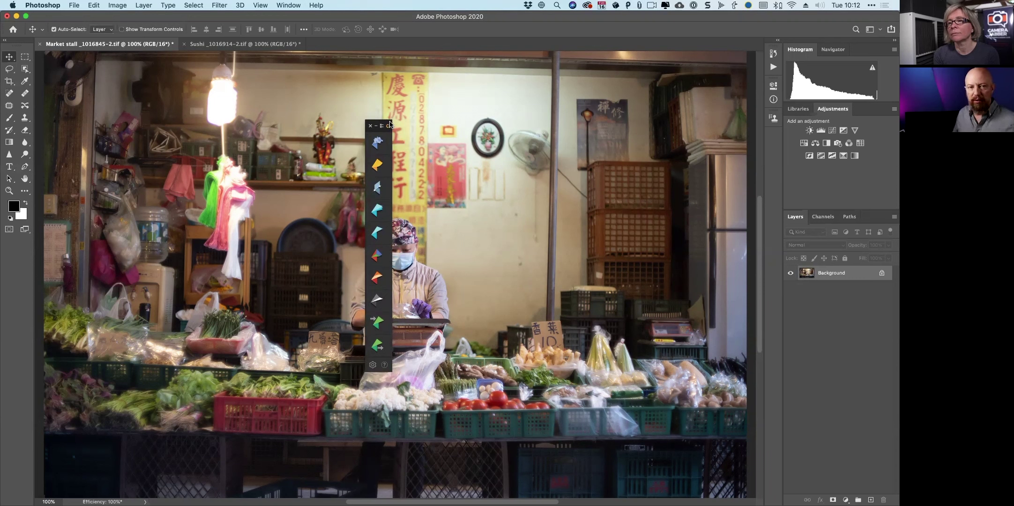
left_click(219, 5)
left_click(405, 131)
left_click_drag(388, 126, 292, 126)
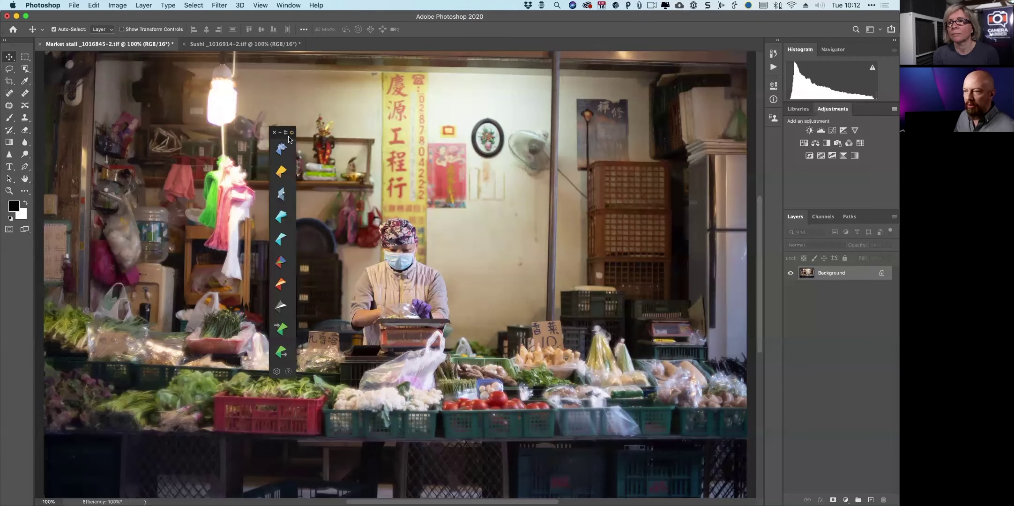
left_click(283, 133)
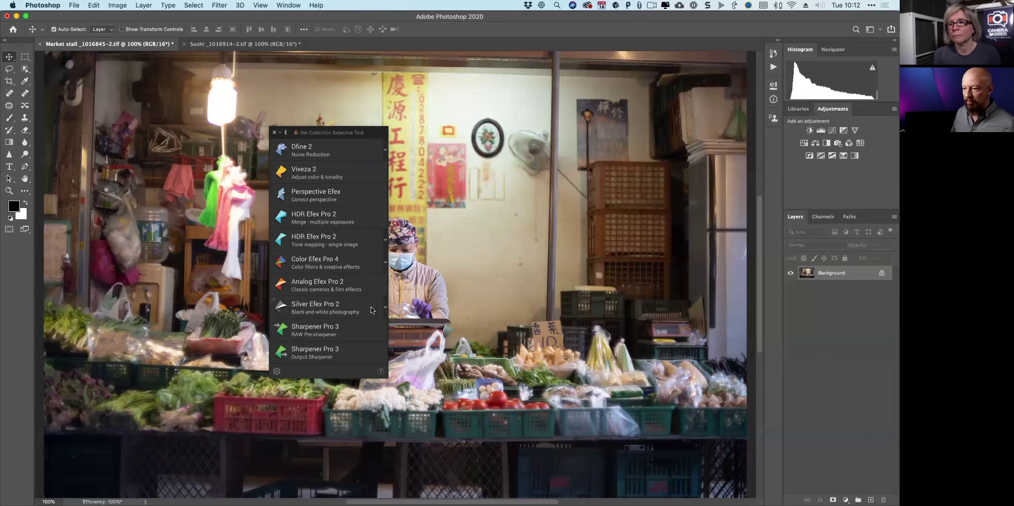
Step: Reveal the favourites under Silver Efex Pro 2, Color Efex Pro 4 and HDR Efex Pro 2 tone mapping, and move the palette clear of the vendor
left_click(385, 308)
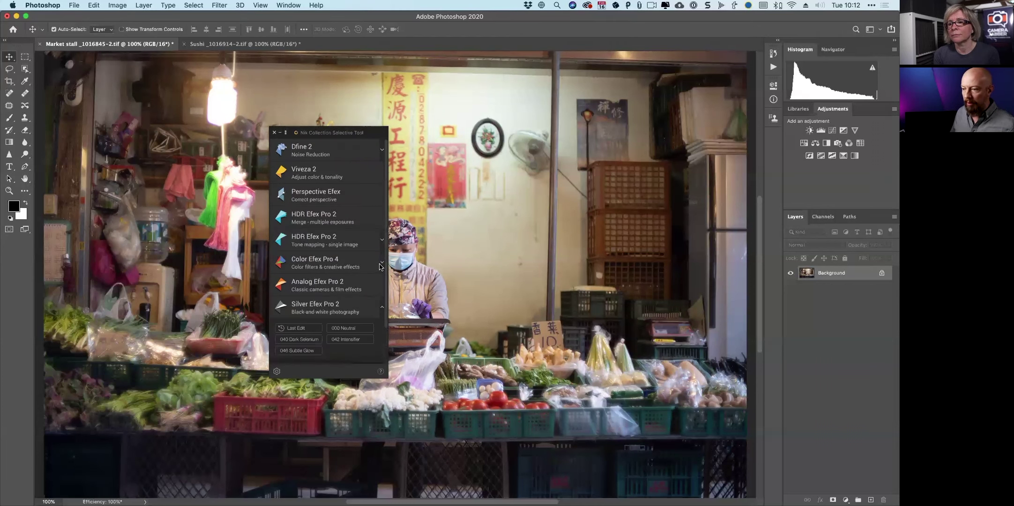
left_click(382, 263)
left_click(381, 240)
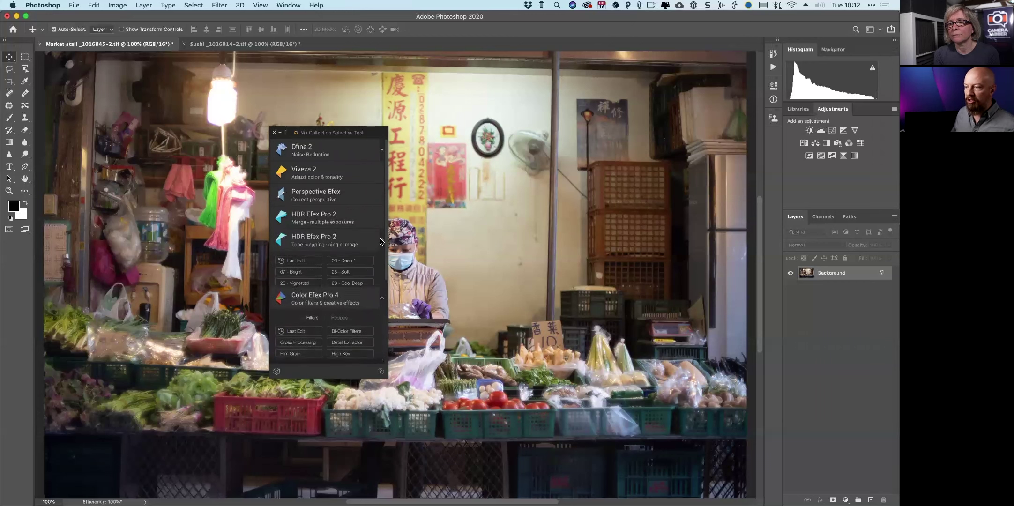
scroll(363, 268, "down", 5)
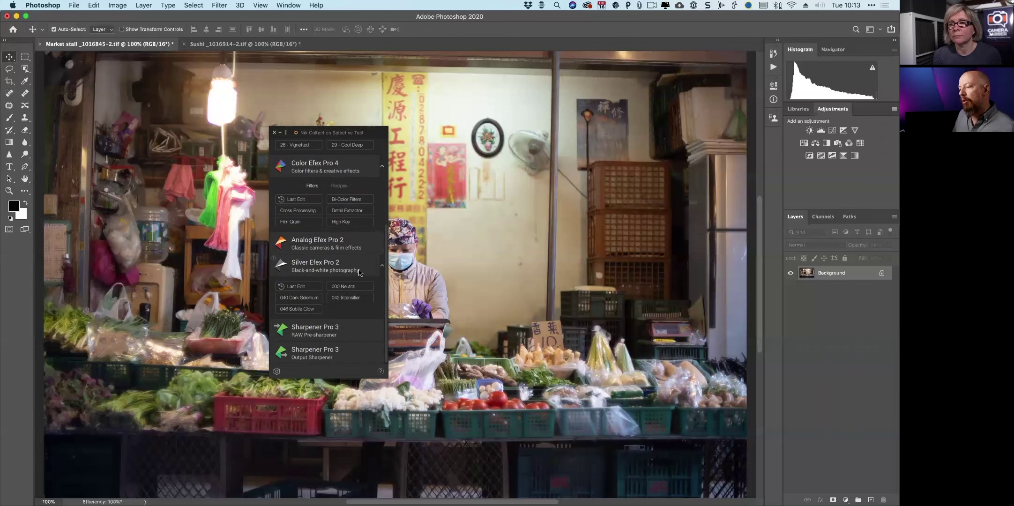
scroll(339, 280, "up", 3)
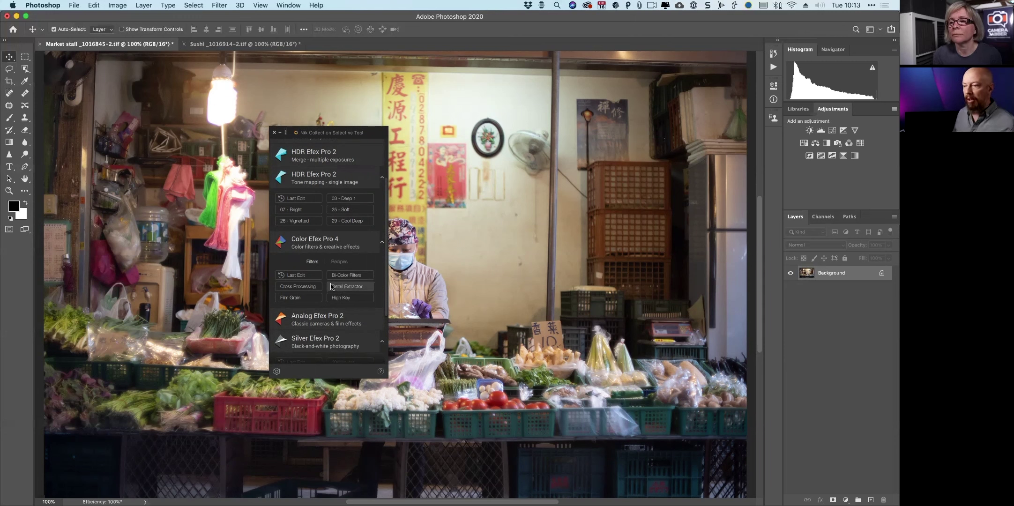
left_click_drag(325, 128, 196, 84)
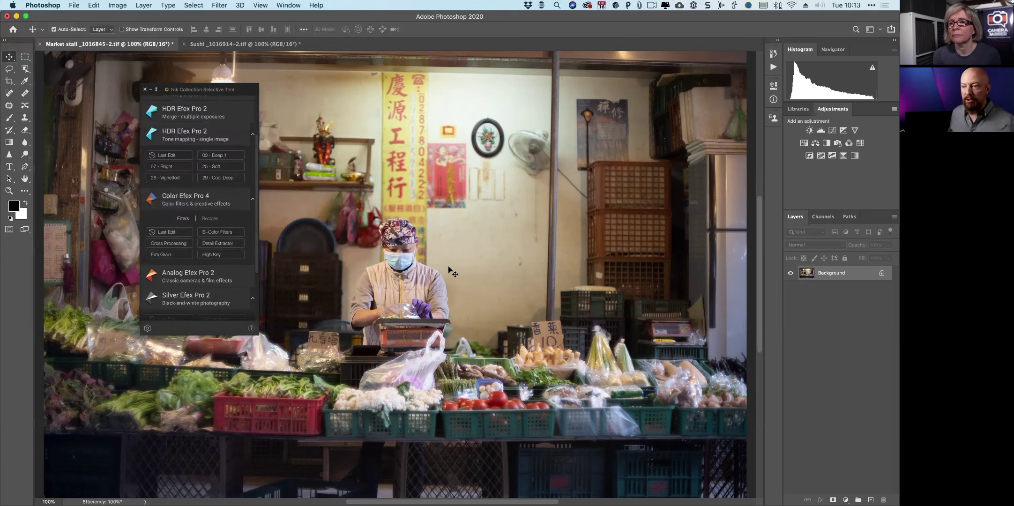
Step: Apply the Color Efex Pro 4 Cross Processing favourite, hide its layer and select the Background layer
left_click(182, 244)
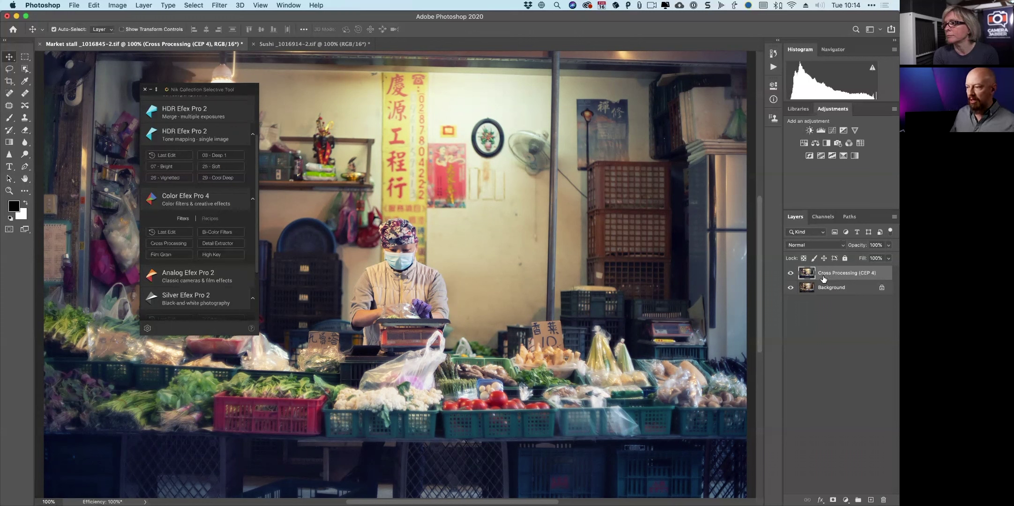
left_click(790, 272)
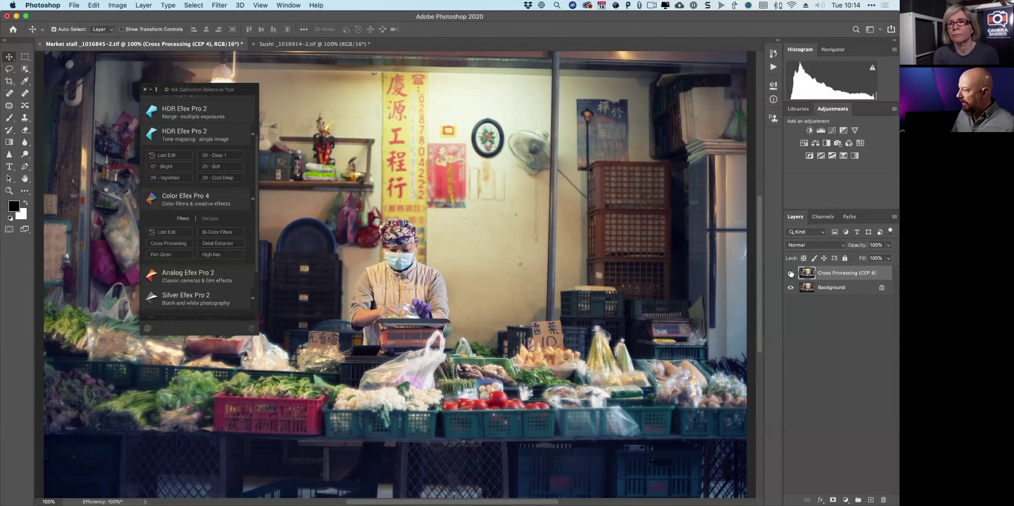
left_click(820, 290)
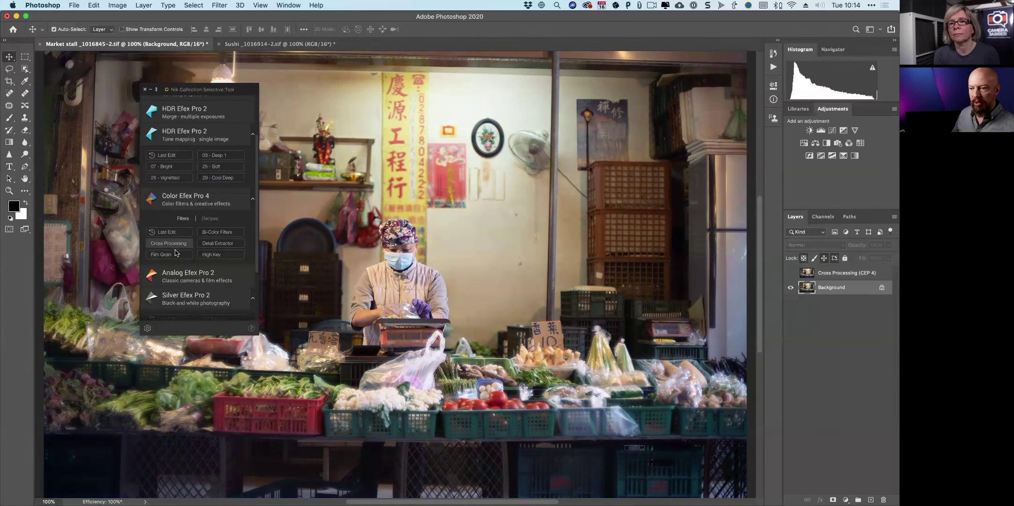
Step: Apply the Bi-Color Filters favourite, hide its layer, and apply the Film Grain favourite to the Background layer
left_click(212, 240)
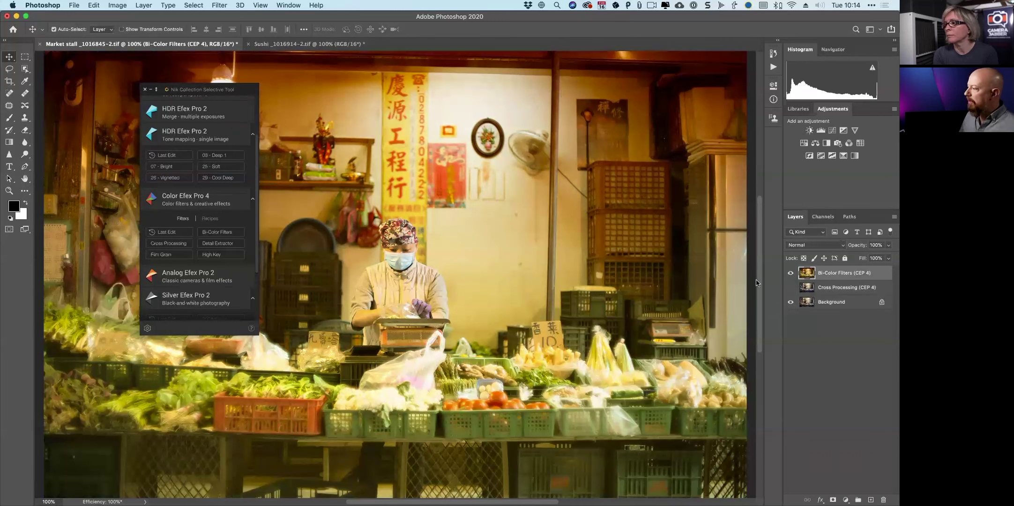
left_click(790, 274)
left_click(831, 303)
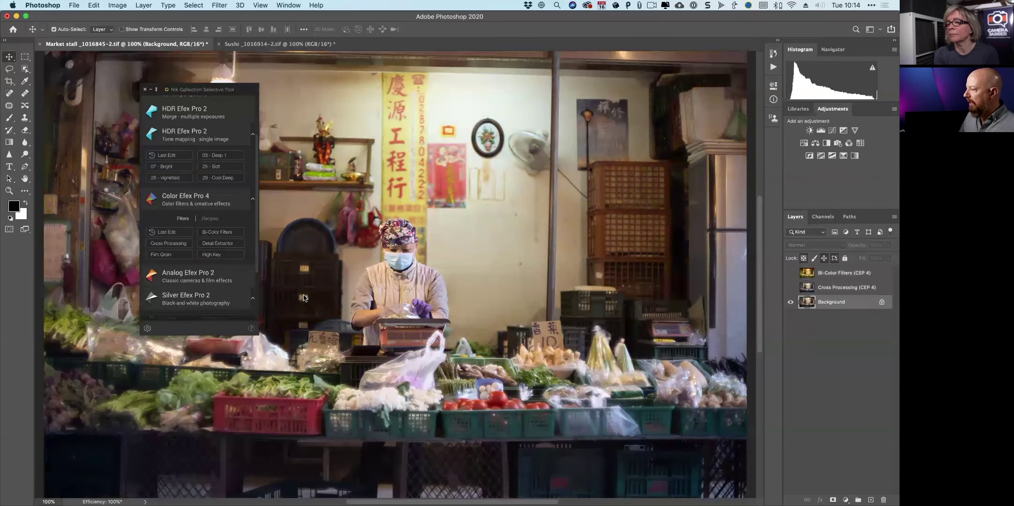
left_click(180, 258)
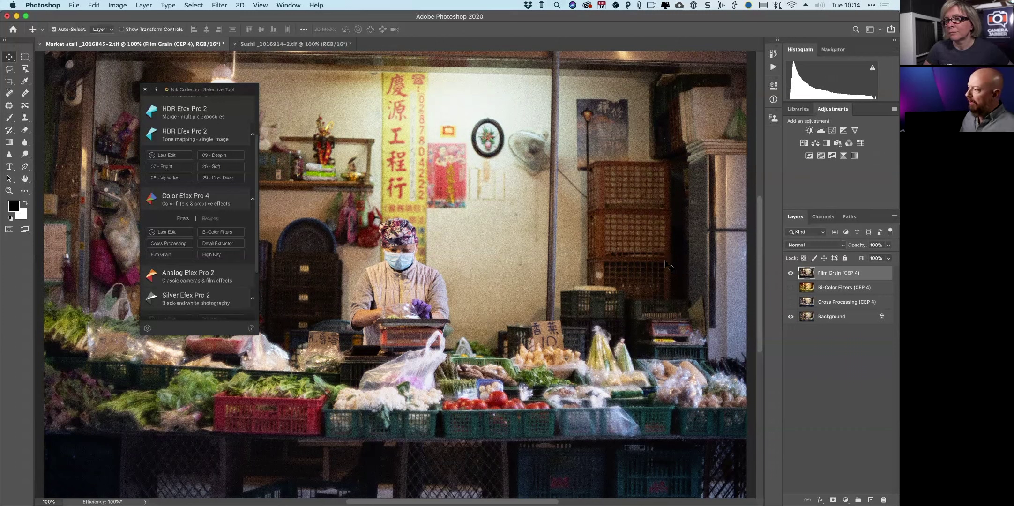
Step: Compare the Cross Processing, Bi-Color Filters and Film Grain layers by showing each one on its own
left_click(791, 301, "alt")
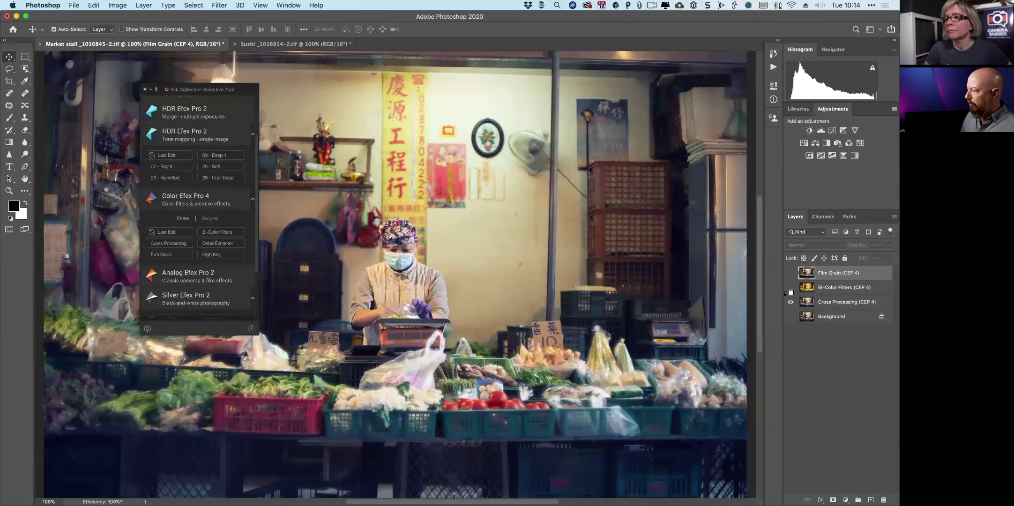
left_click(790, 287, "alt")
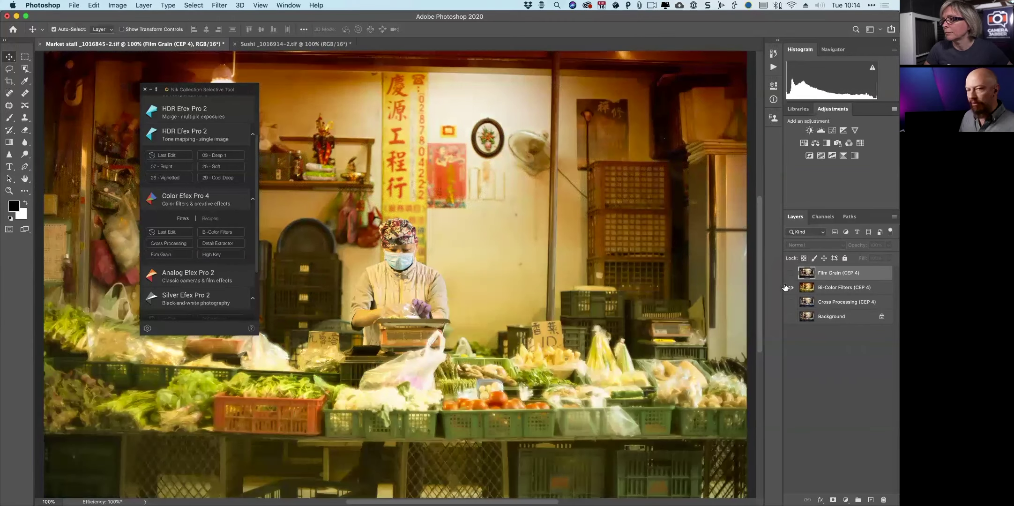
left_click(791, 272, "alt")
left_click(790, 287, "alt")
left_click(791, 303, "alt")
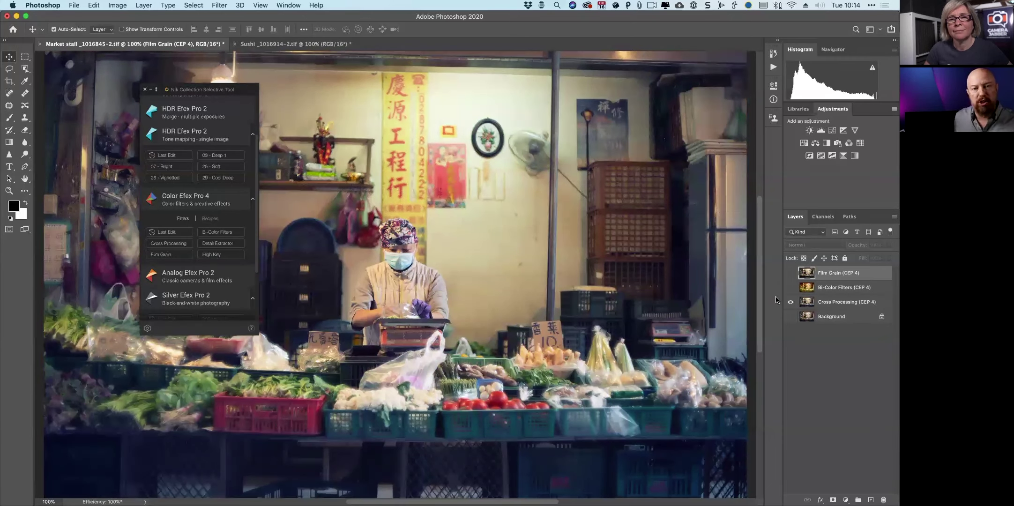
Step: Delete the Film Grain, Bi-Color Filters and Cross Processing layers, keeping only the Background
left_click(827, 303)
left_click(830, 277, "shift")
left_click_drag(834, 301, 883, 500)
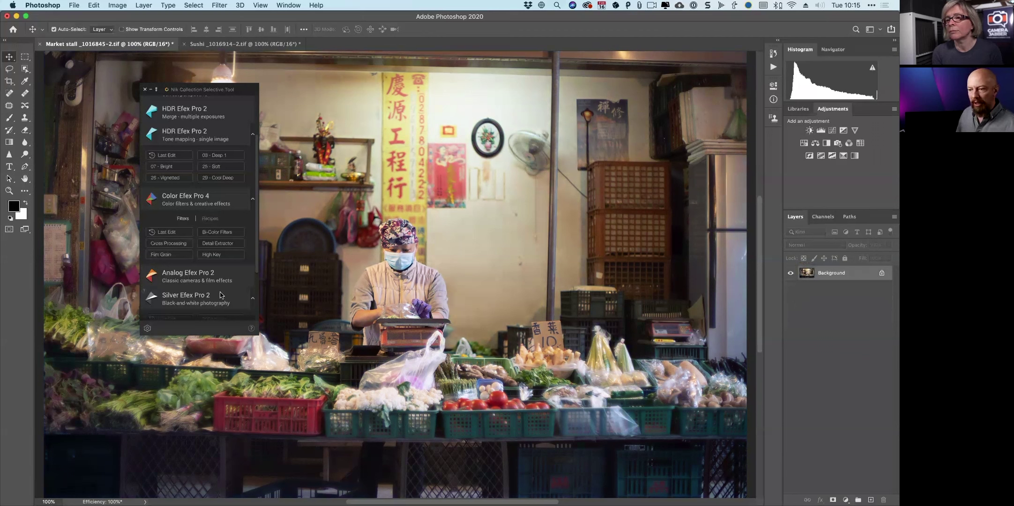
Step: Set the Nik Collection preferences to apply favorite filters, recipes and last edit in Nik Collection
left_click(147, 328)
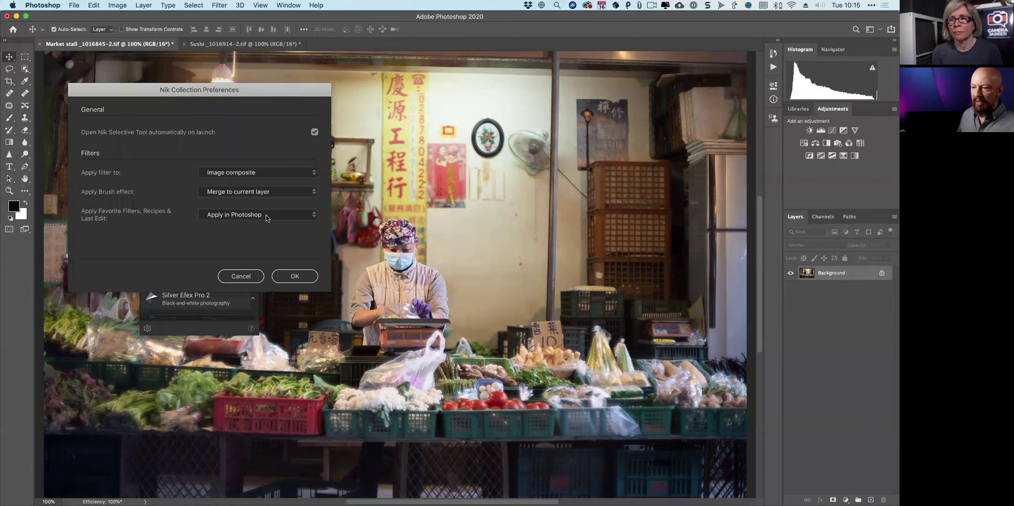
left_click(287, 219)
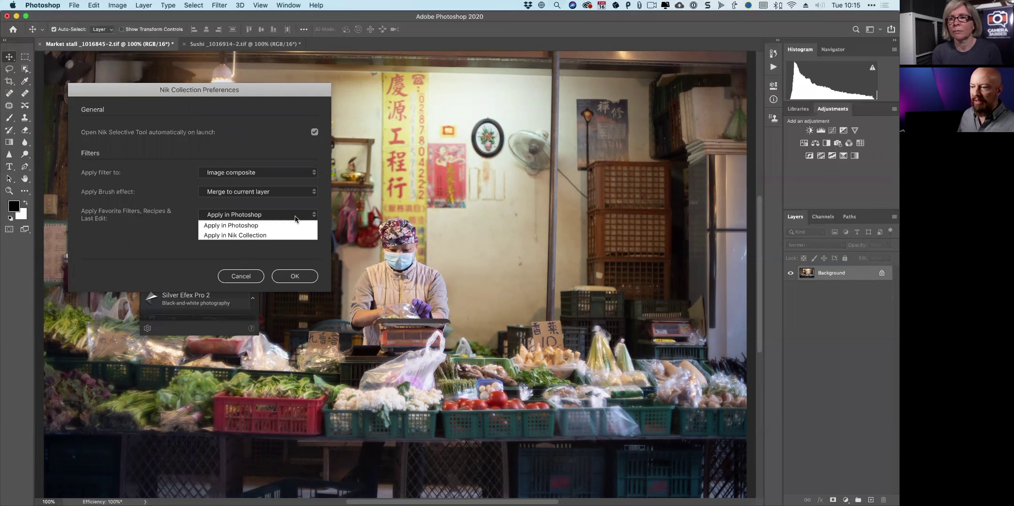
left_click(270, 238)
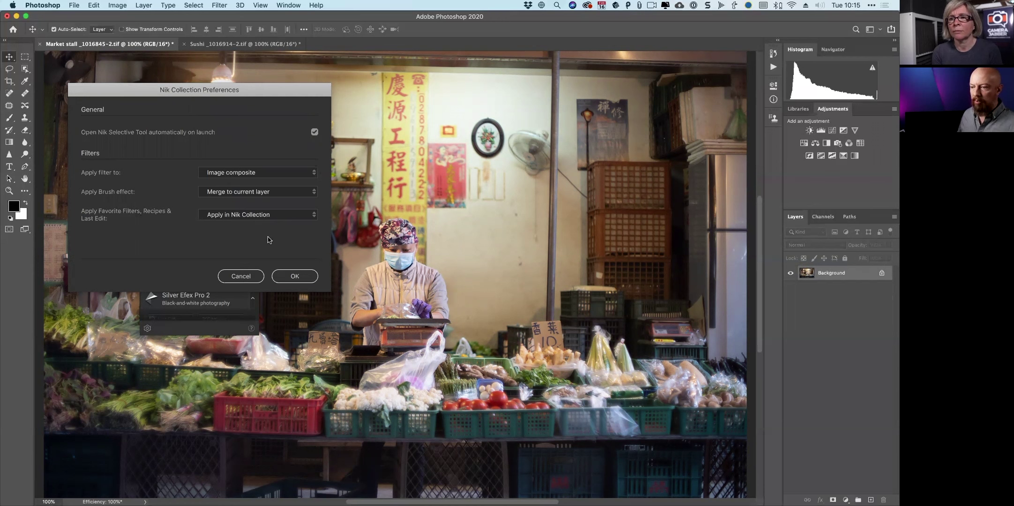
left_click(299, 277)
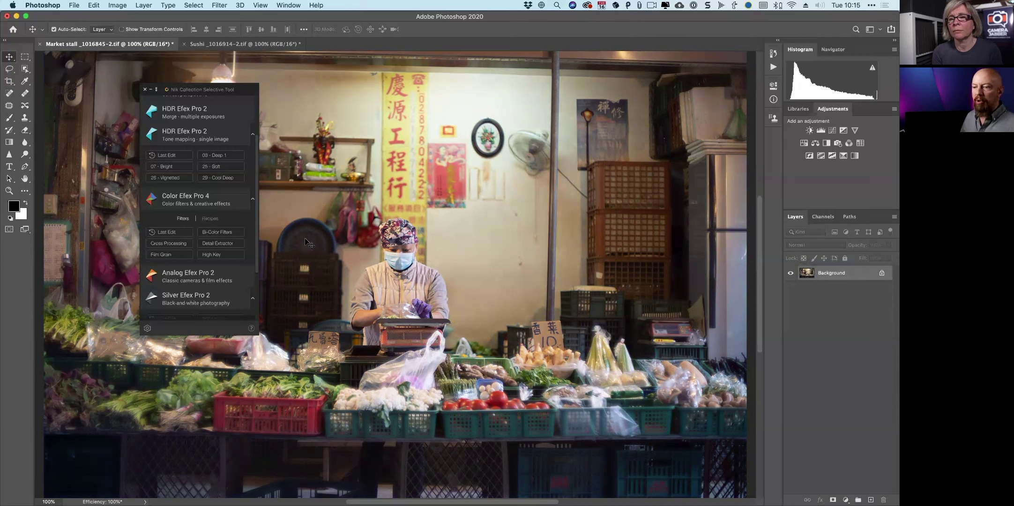
Step: Open the Film Grain favourite in Color Efex Pro 4, maximize its window and set Grain per pixel to 347
left_click(169, 254)
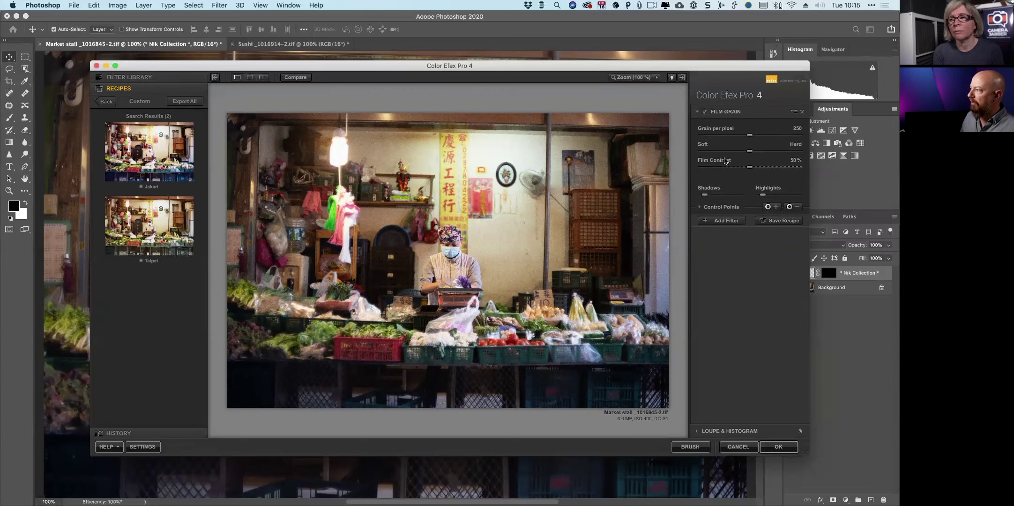
left_click(115, 66)
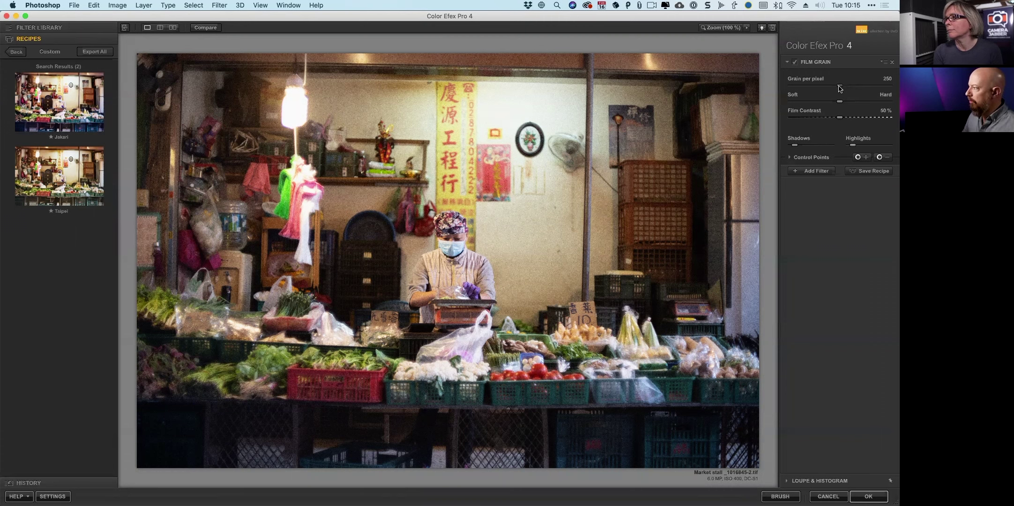
left_click_drag(839, 88, 865, 90)
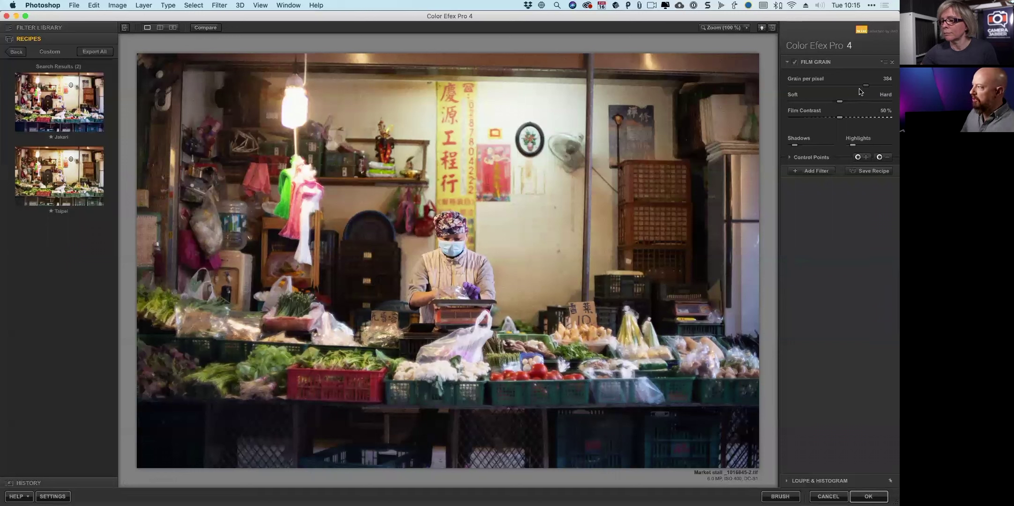
mouse_move(873, 89)
left_mouse_down()
mouse_move(802, 90)
mouse_move(859, 93)
left_mouse_up()
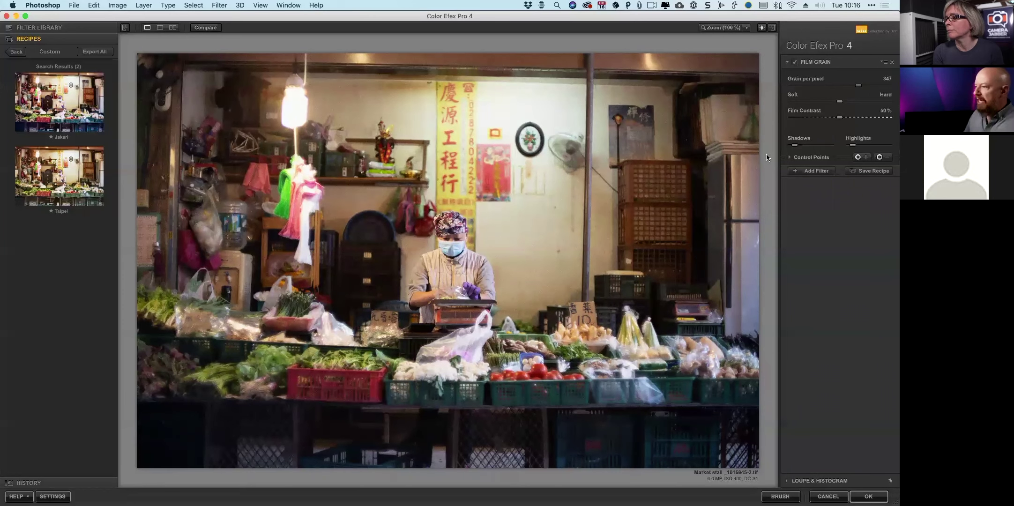
Step: Add a Bi-Color Filters effect to the filter stack and set its opacity to 28%
left_click(815, 171)
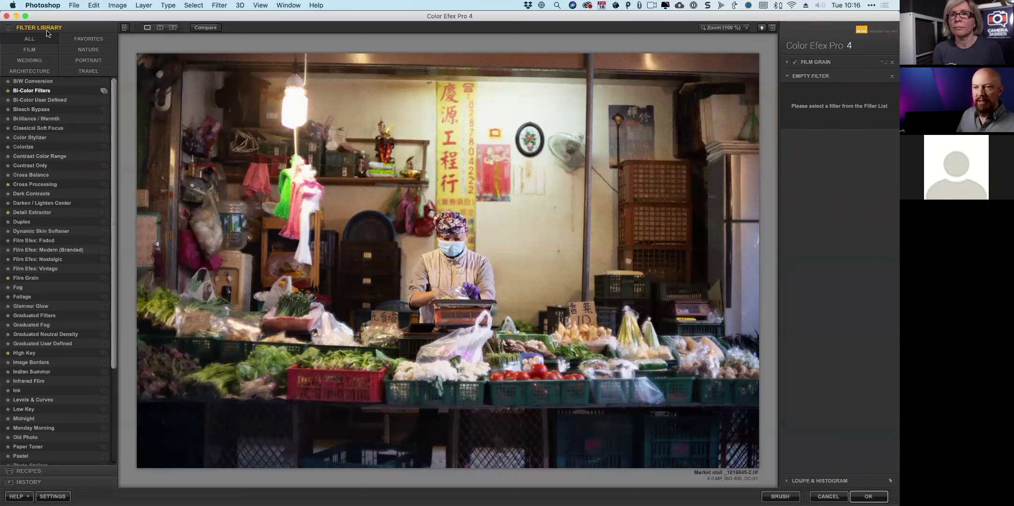
left_click_drag(115, 205, 113, 123)
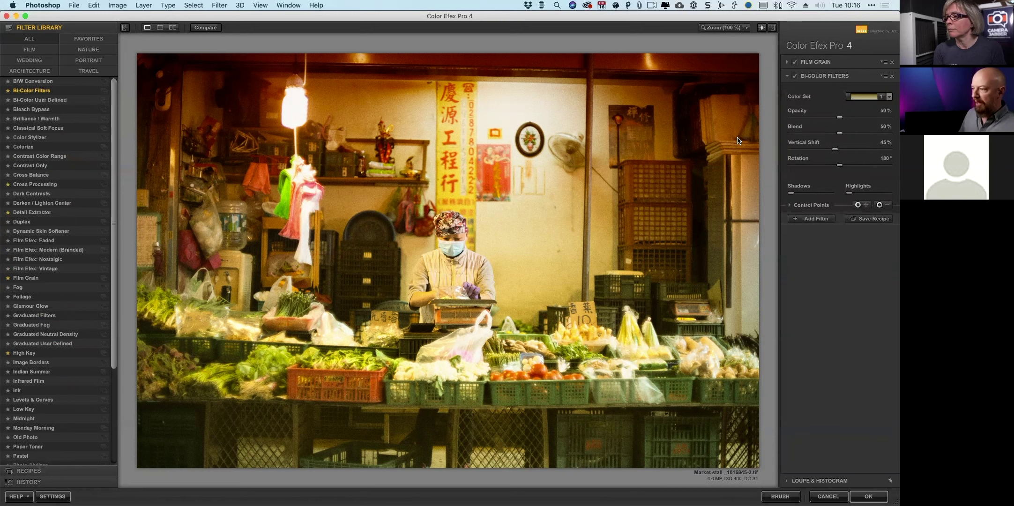
left_click_drag(839, 118, 818, 121)
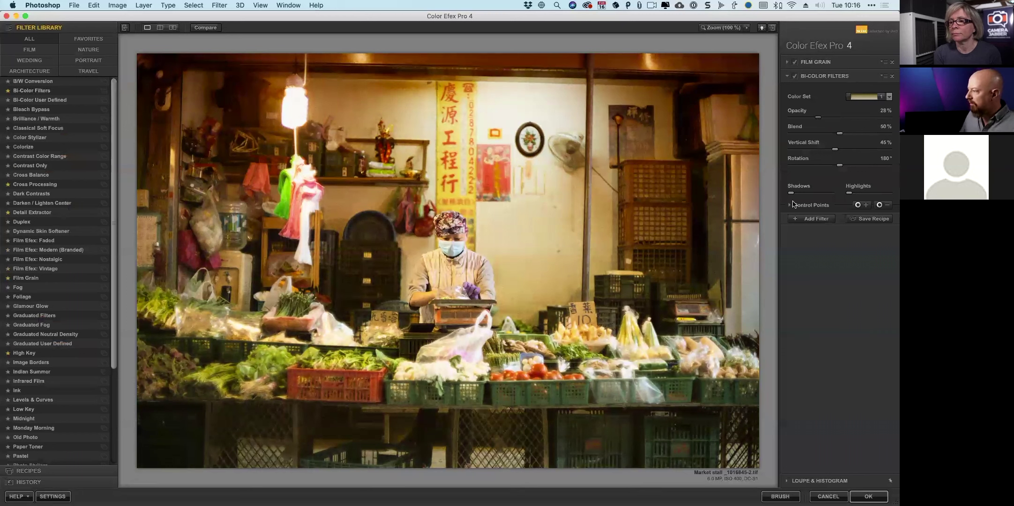
Step: Add a Cross Processing filter at 33% strength and save the filter stack as a custom recipe named Vintage
left_click(807, 218)
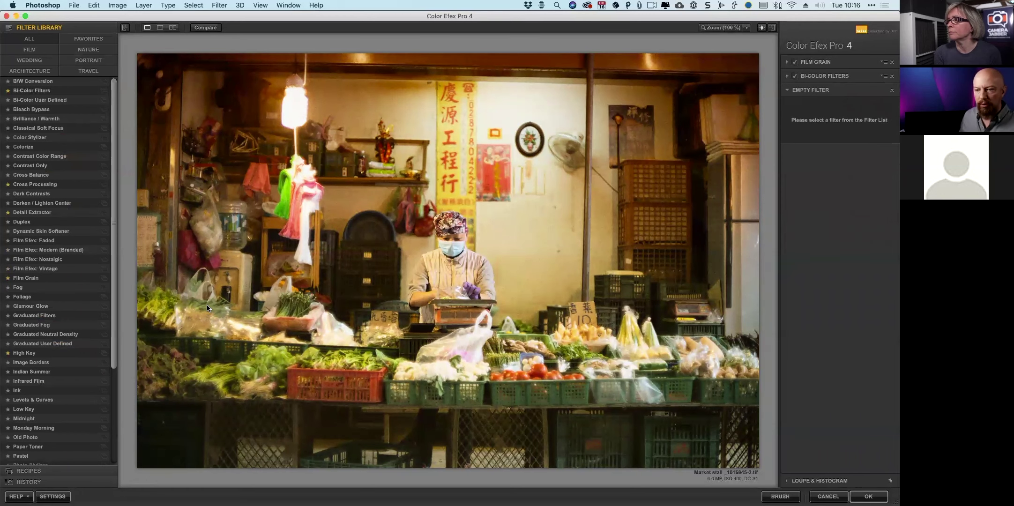
left_click(55, 186)
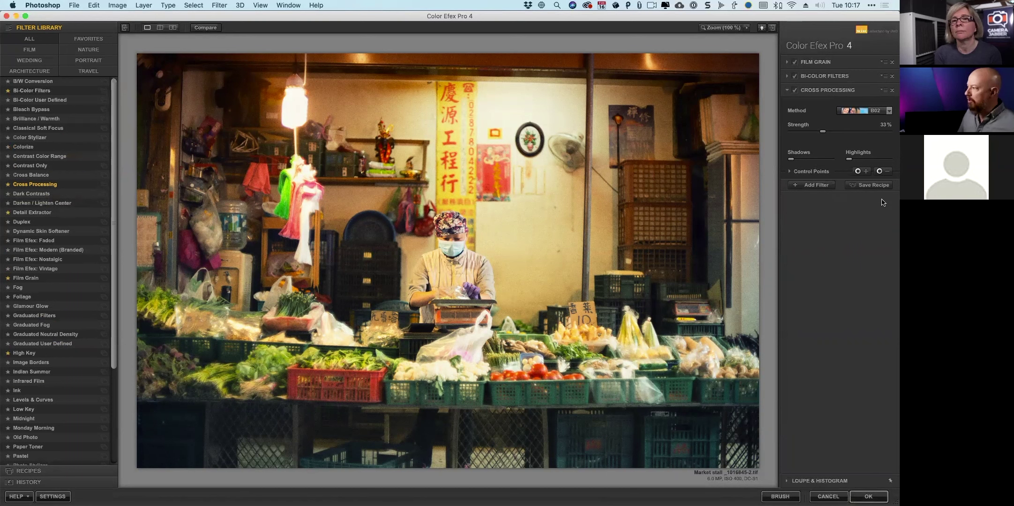
type("Vintage")
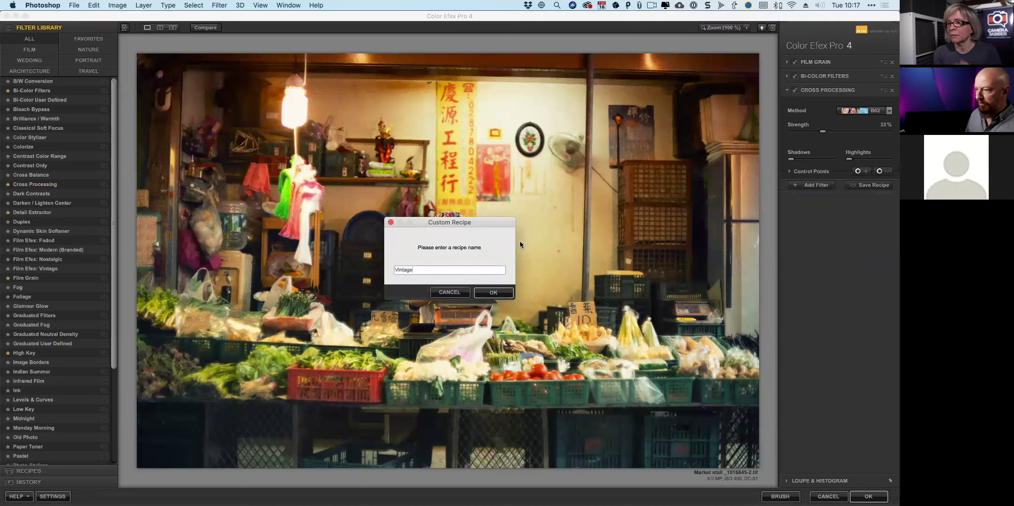
left_click(503, 293)
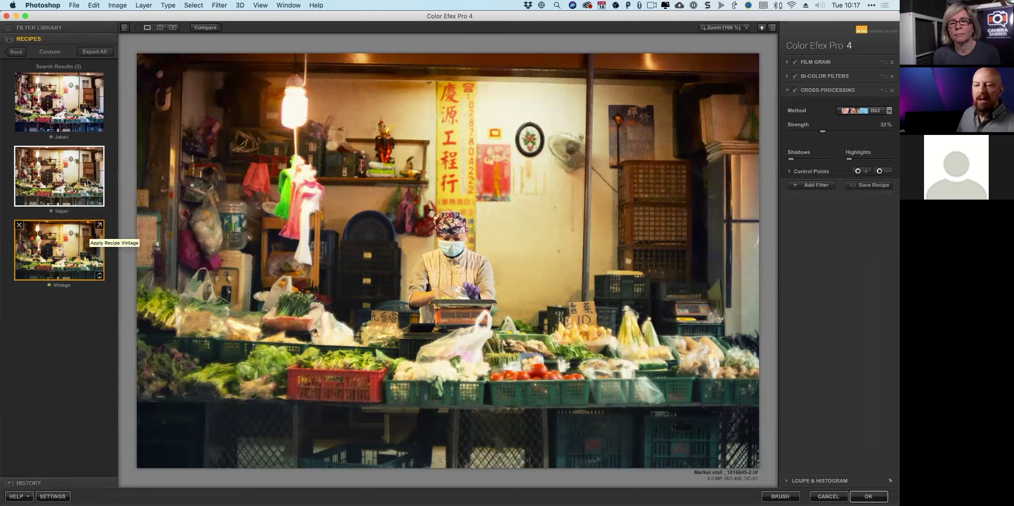
Step: Apply the custom Taipei recipe to the market stall photo
left_click(58, 172)
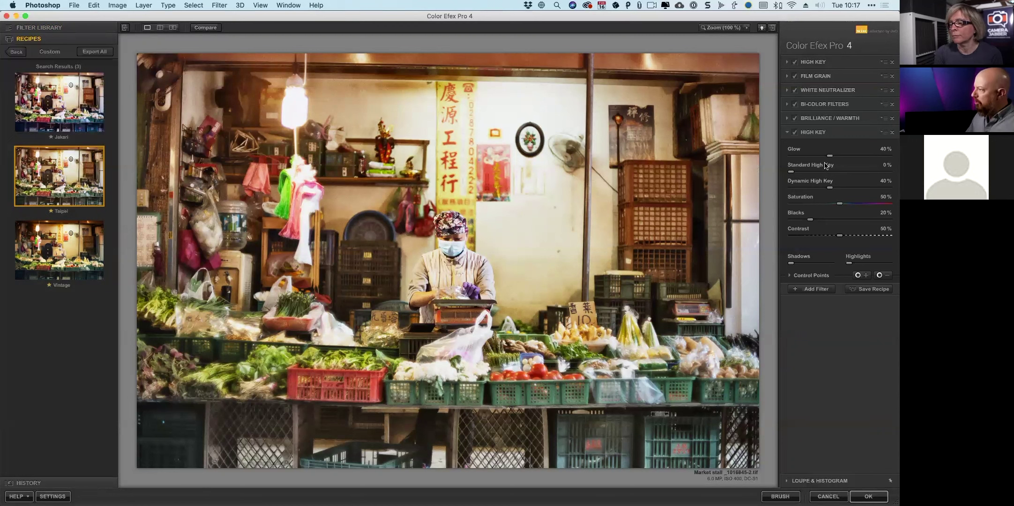
Step: Set the last High Key filter's Glow to 89% and Film Grain's Grain per pixel to 131, and apply the stack
left_click_drag(831, 157, 878, 158)
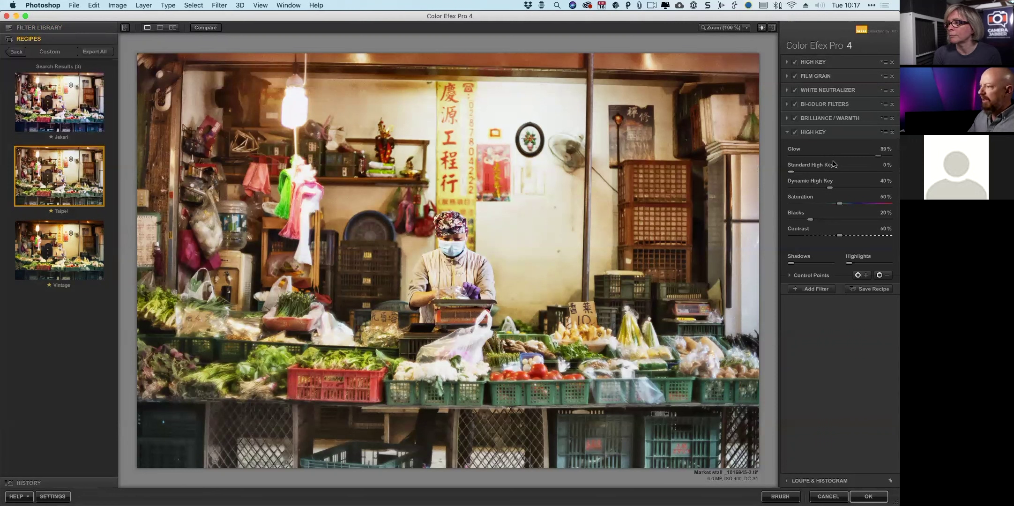
left_click(788, 76)
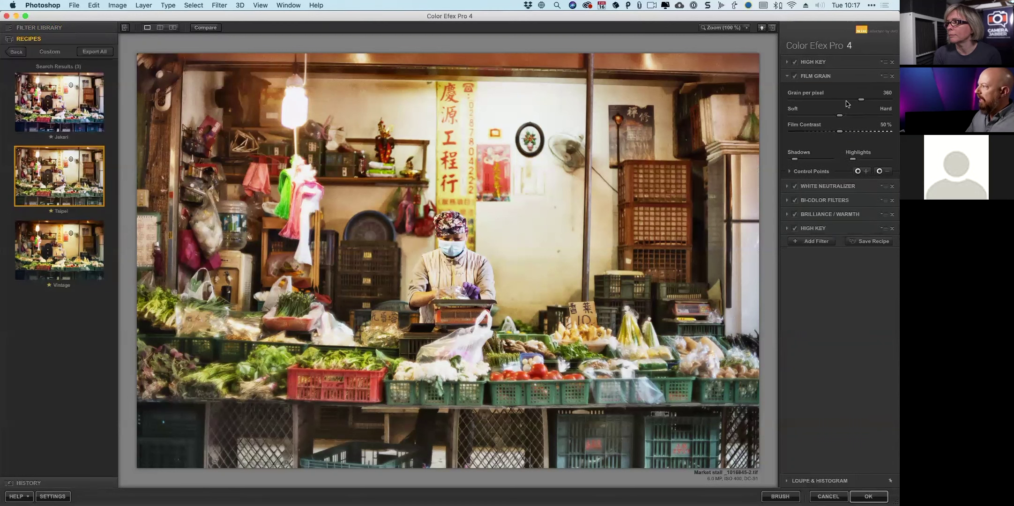
left_click_drag(853, 101, 817, 103)
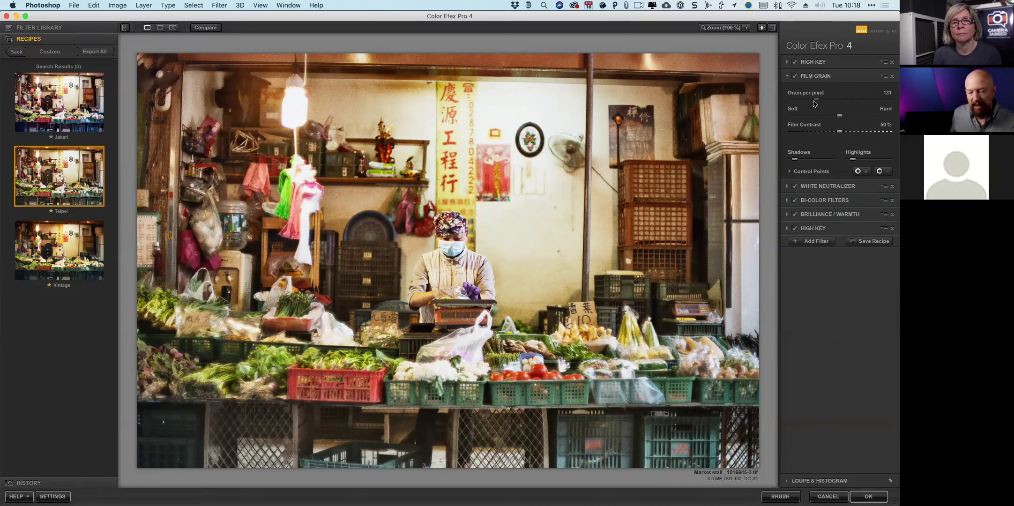
left_click(868, 496)
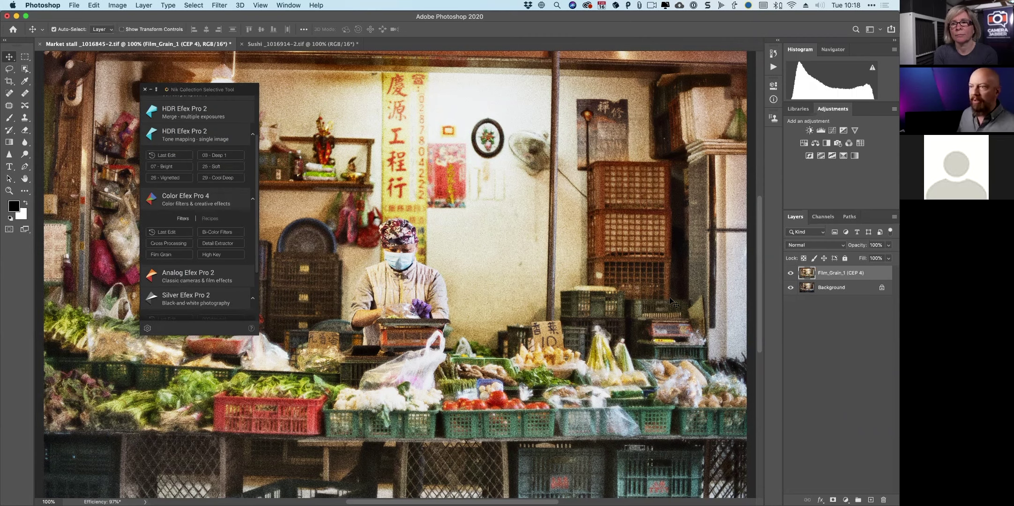
Step: Switch to the sushi photo and reapply the Last Edit from Color Efex Pro 4's recipes in the Selective Tool
left_click(274, 44)
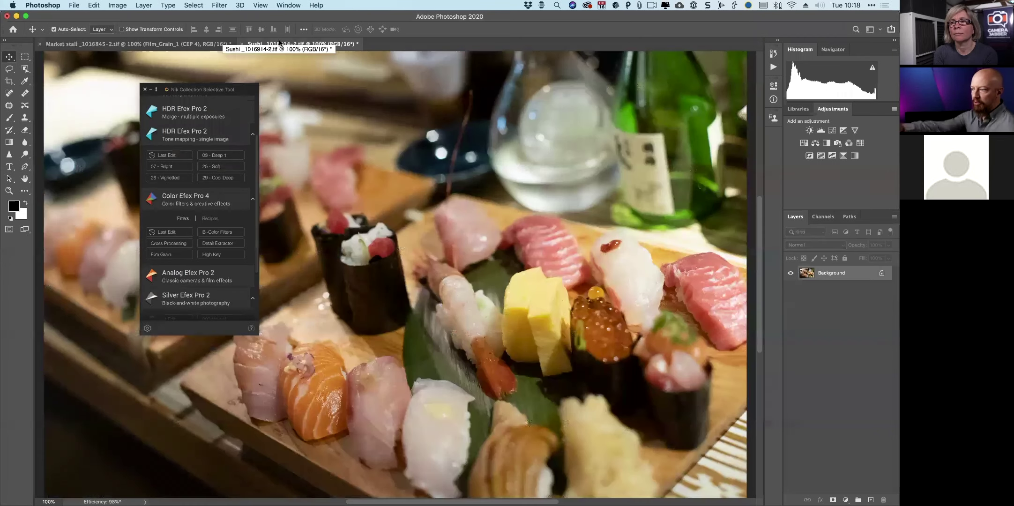
left_click_drag(222, 95, 182, 94)
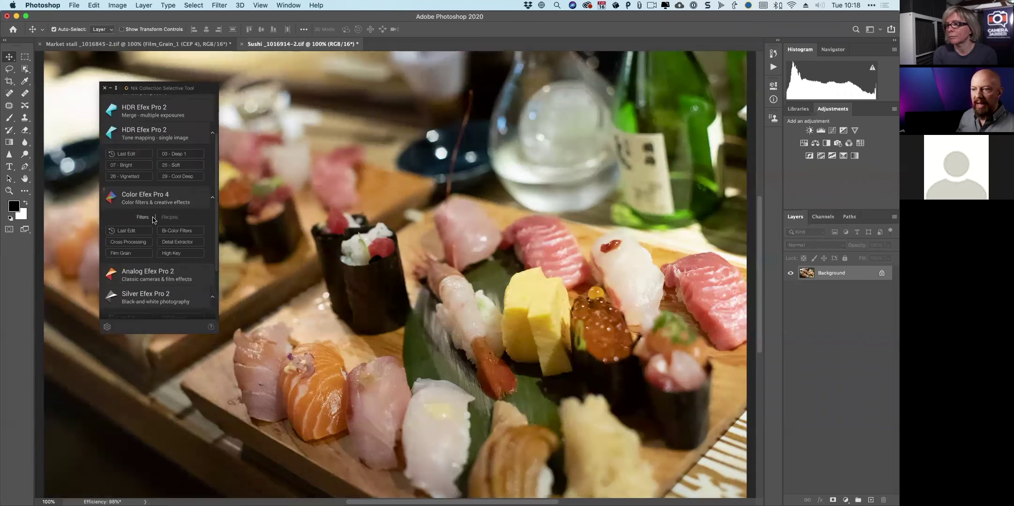
left_click(170, 217)
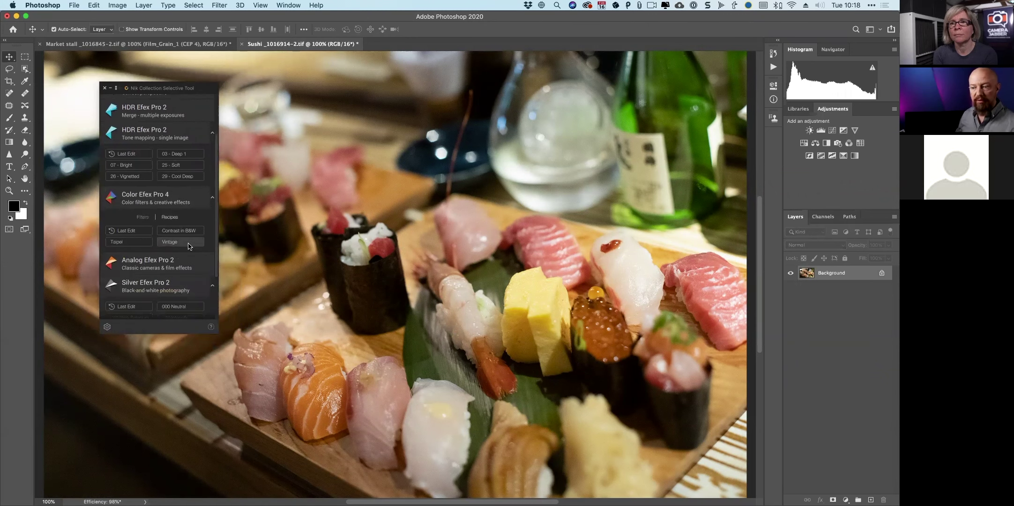
left_click(142, 233)
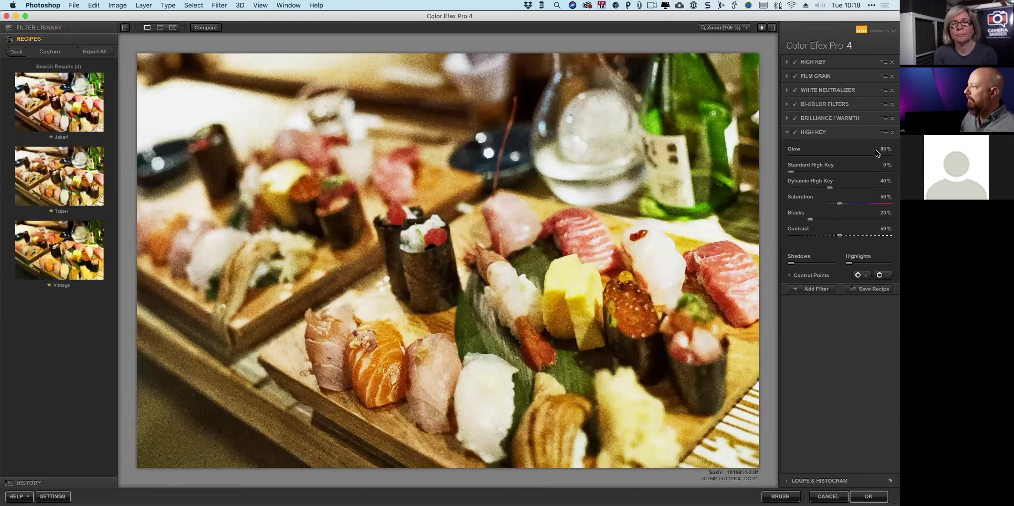
Step: Check the Film Grain settings and the custom recipe naming dialog, and leave Color Efex Pro 4 without applying or saving anything
left_click(787, 77)
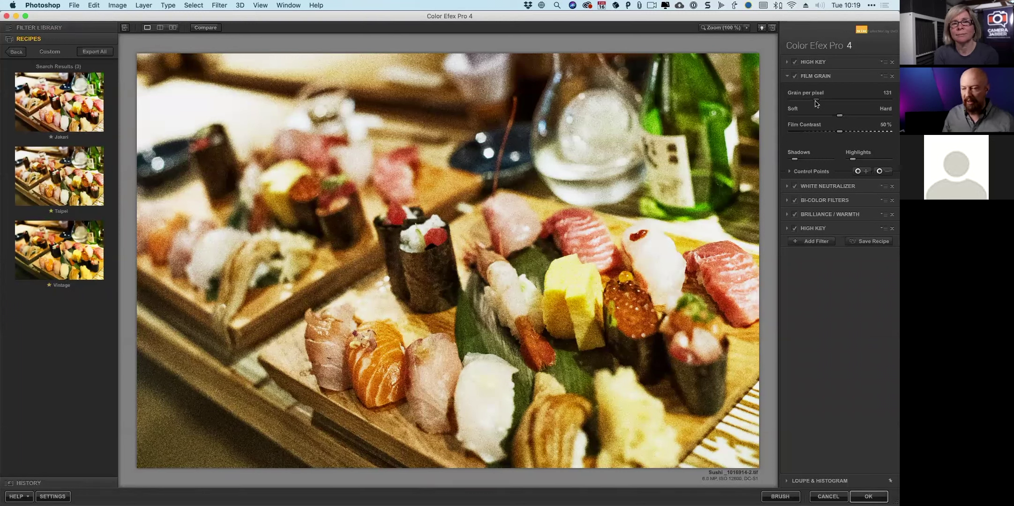
left_click(869, 241)
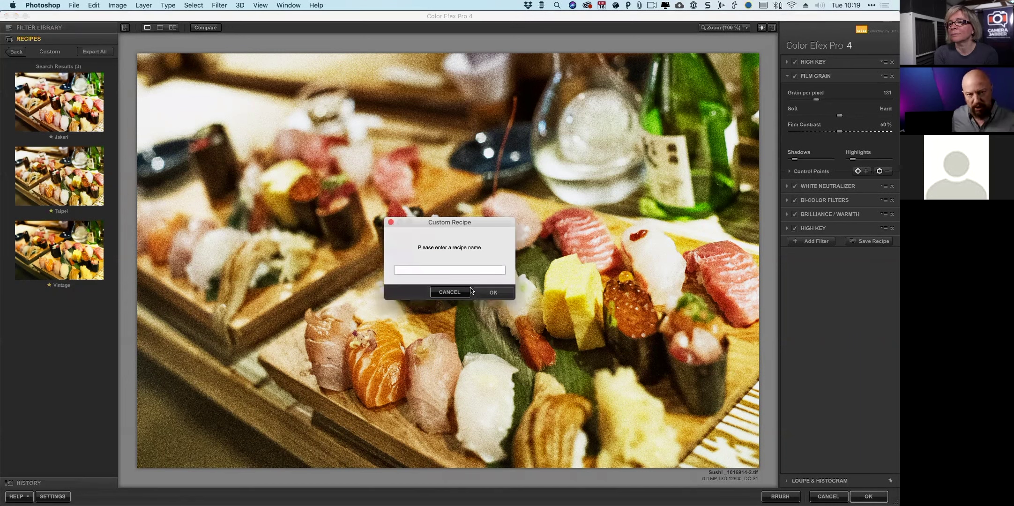
left_click(466, 292)
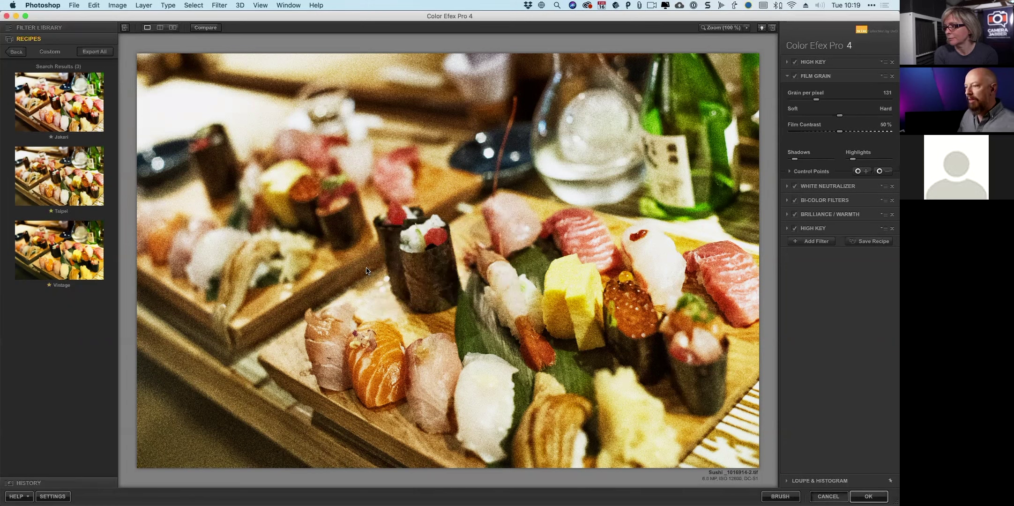
key("Escape")
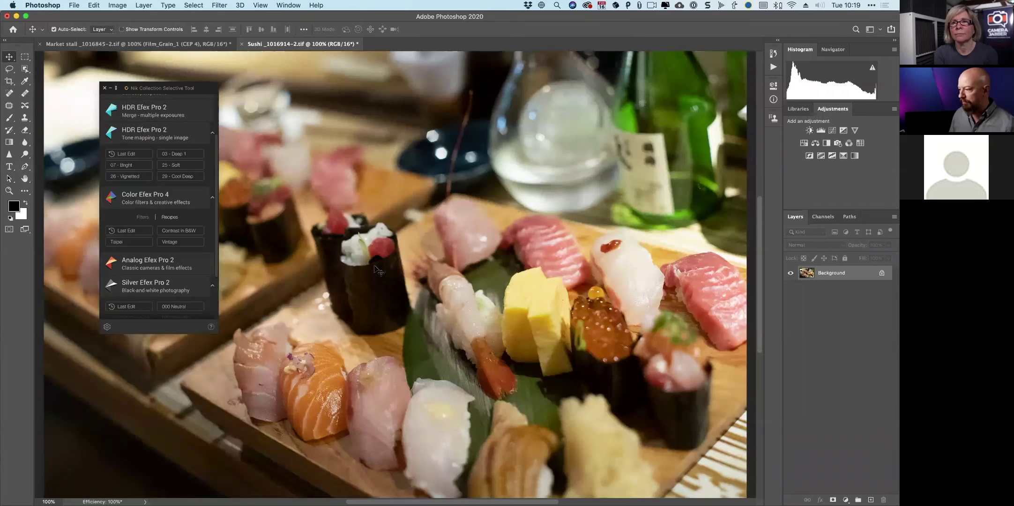
Step: Switch to Lightroom Classic and choose Color Efex Pro 4 as the external editor for the Sidewalk Eaters photo
key("super+Tab")
key("super+Tab")
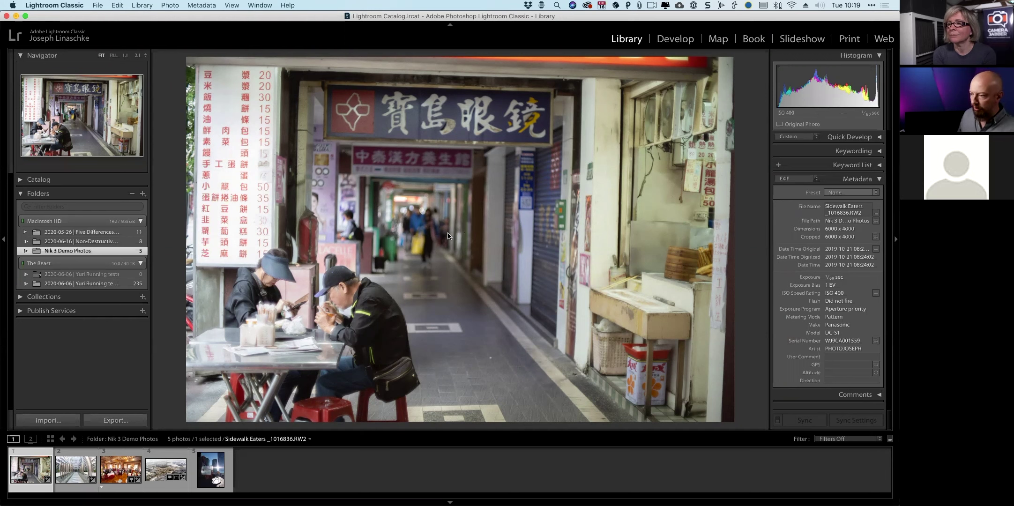
right_click(445, 235)
mouse_move(488, 272)
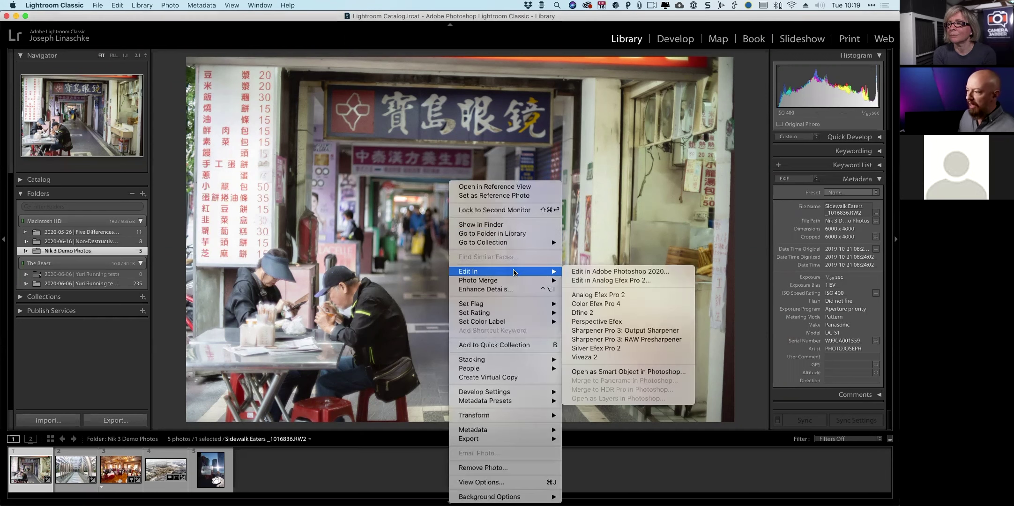
left_click(654, 304)
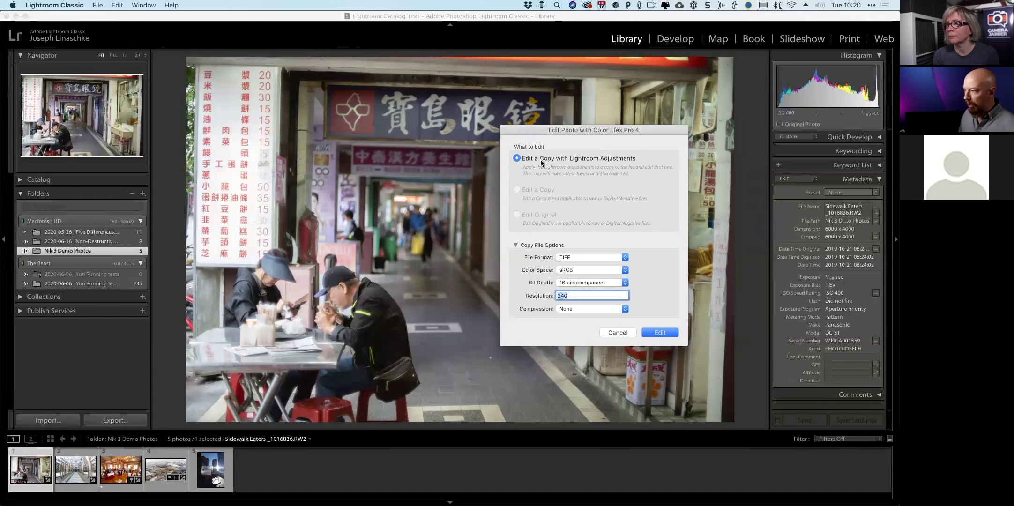
Step: Keep TIFF as the file format, open the copy with Lightroom adjustments for editing, and dismiss the TIFF notice
left_click(599, 257)
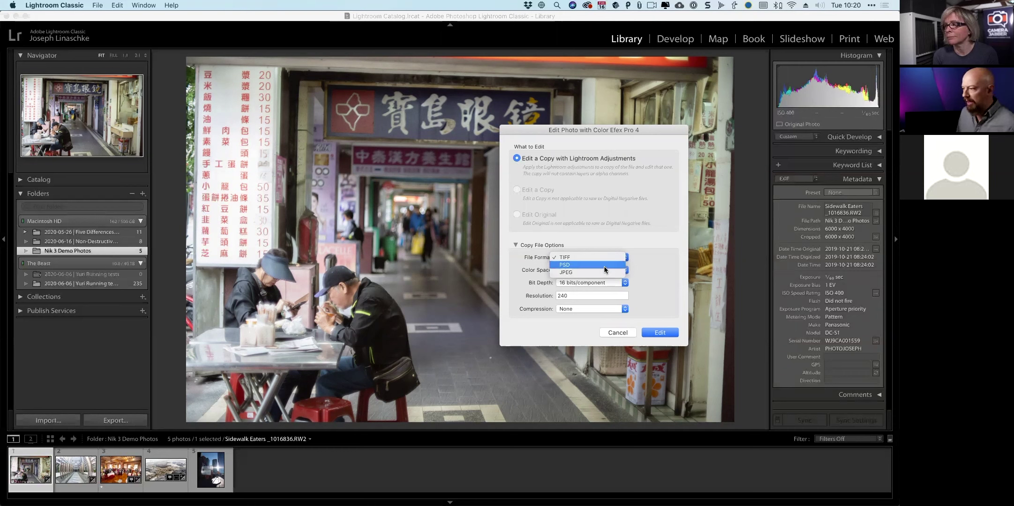
left_click(604, 259)
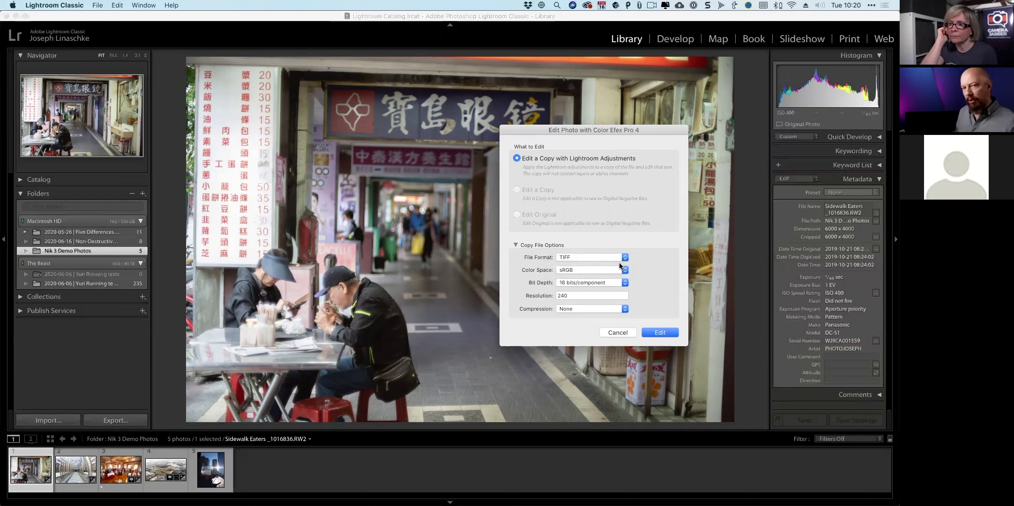
left_click(659, 334)
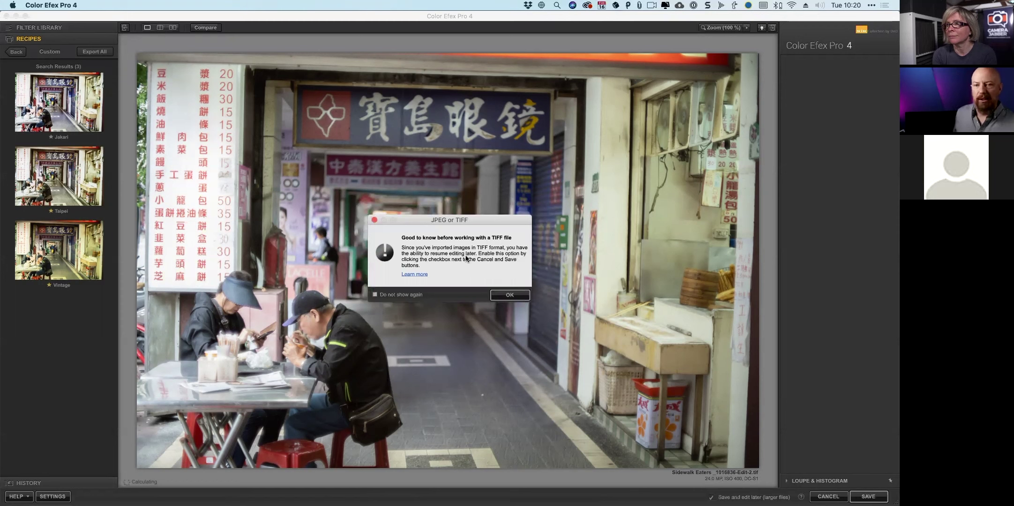
left_click(509, 295)
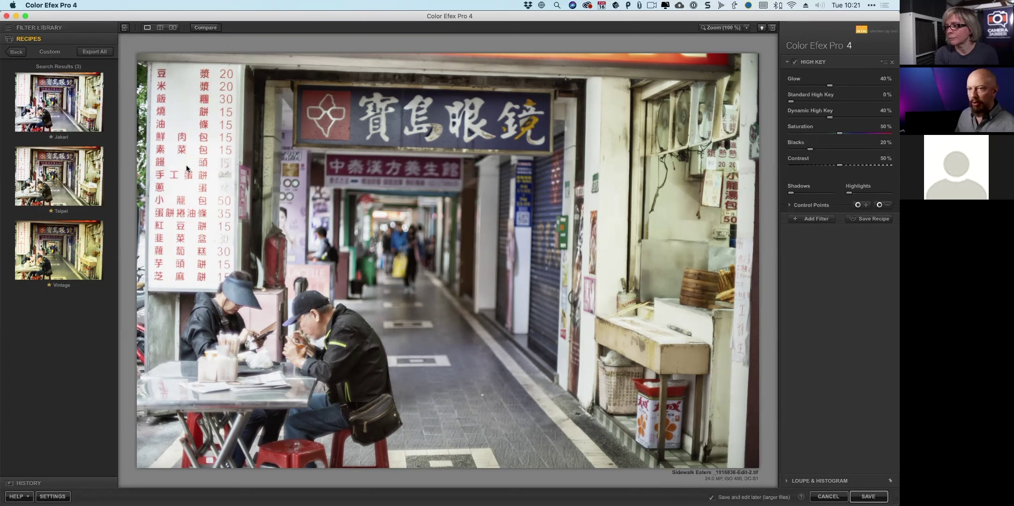
Step: Apply the Contrast in B&W recipe from the full recipe collection and save the photo with later editing enabled
left_click(16, 53)
left_click(70, 57)
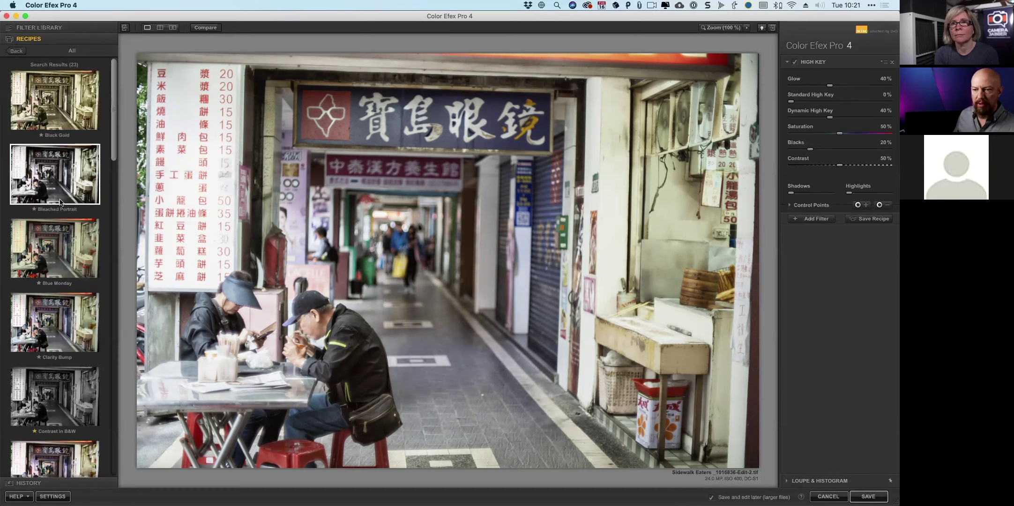
left_click(65, 391)
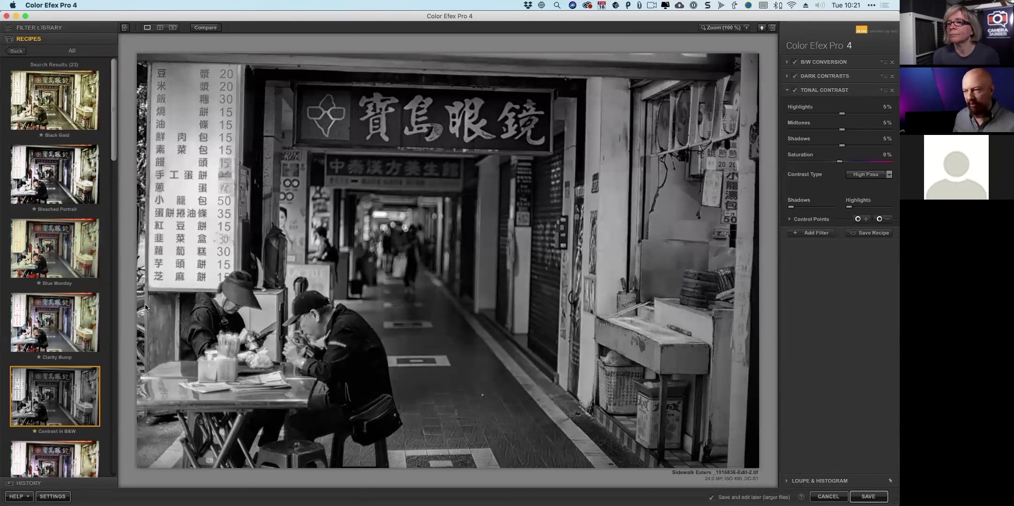
left_click(863, 493)
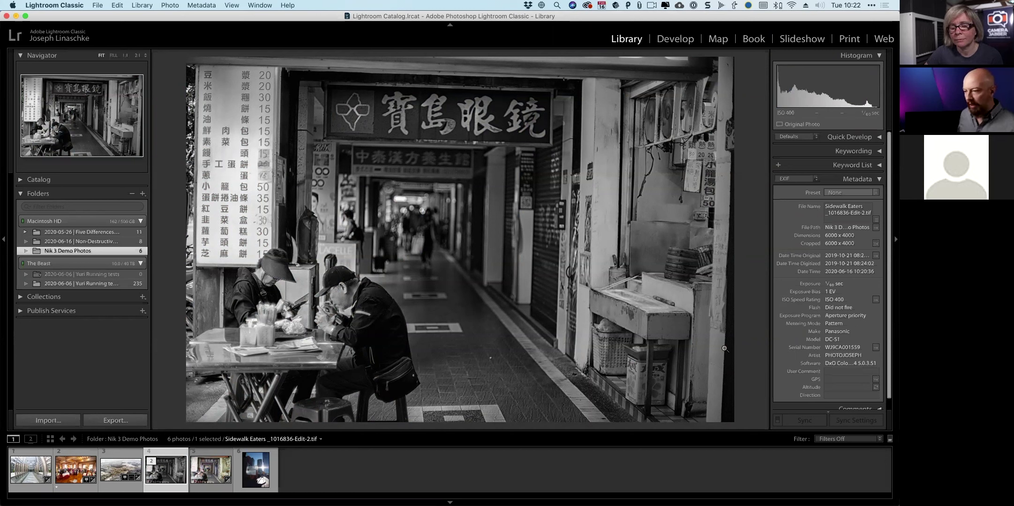
Step: Reveal the Sidewalk Eaters _1016836-Edit-2.tif file in Finder and open it in Preview
right_click(176, 466)
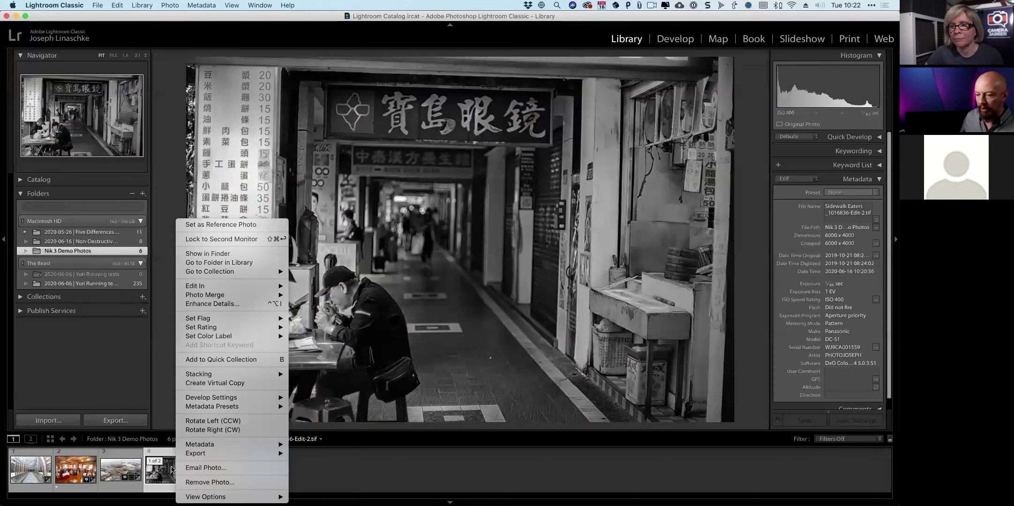
left_click(226, 253)
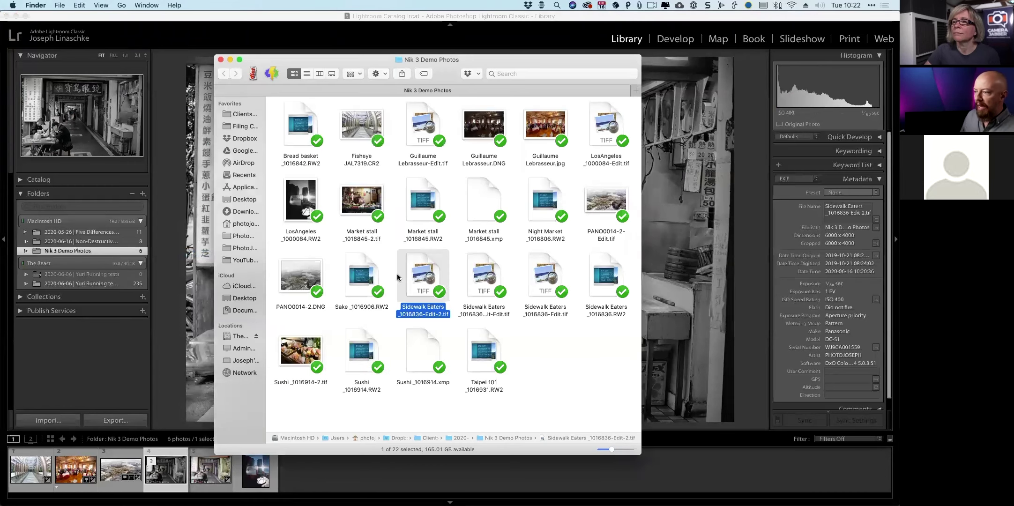
right_click(423, 273)
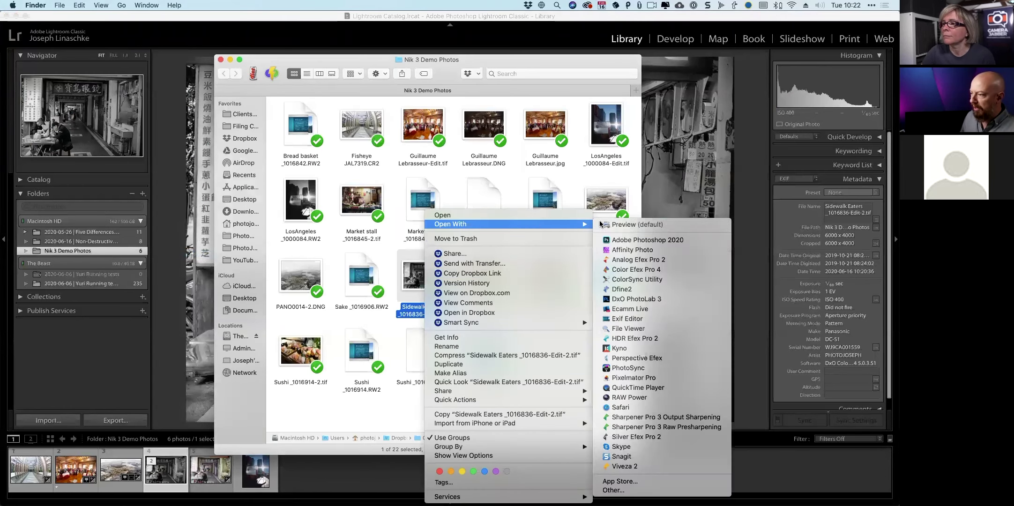
left_click(609, 224)
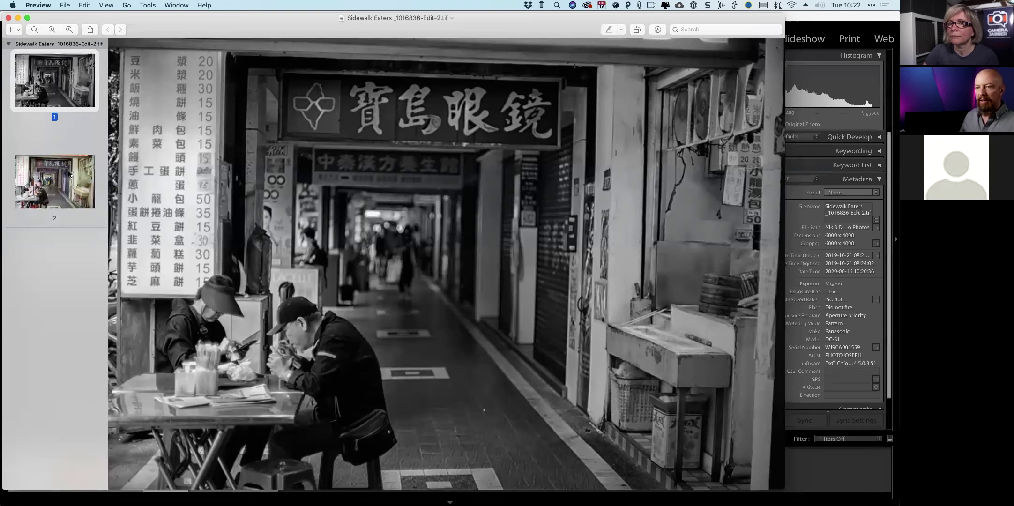
Step: Compare the black-and-white and color pages of the multi-page TIFF several times and close the file
left_click(66, 173)
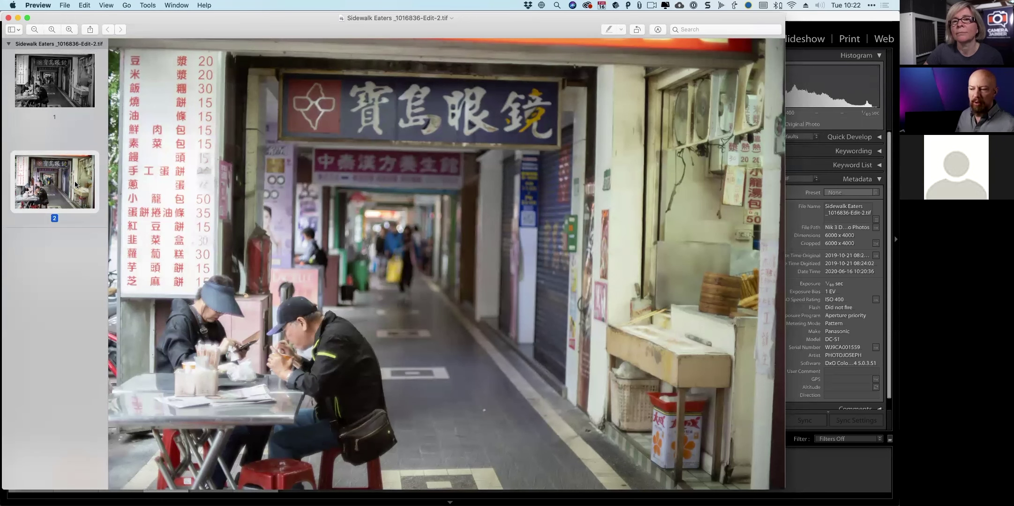
left_click(72, 100)
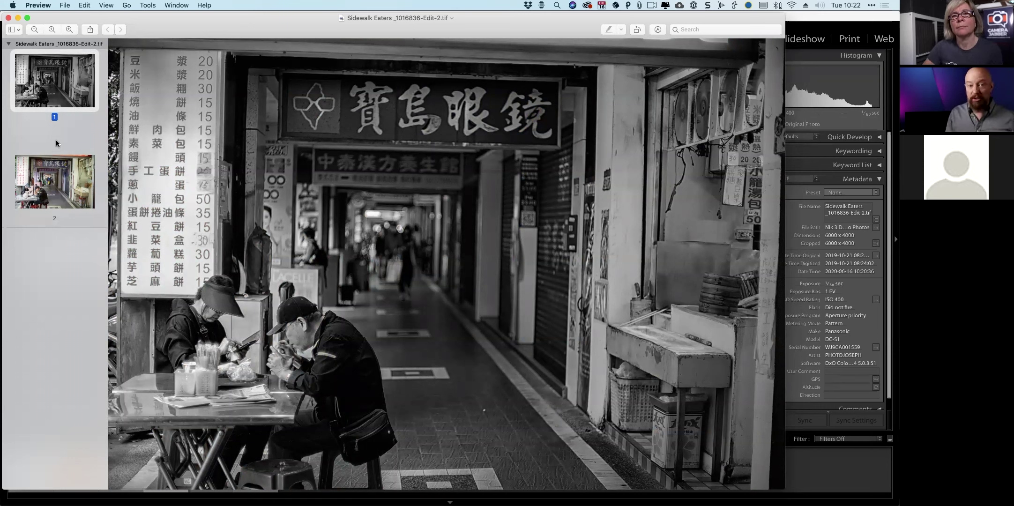
left_click(55, 179)
left_click(50, 82)
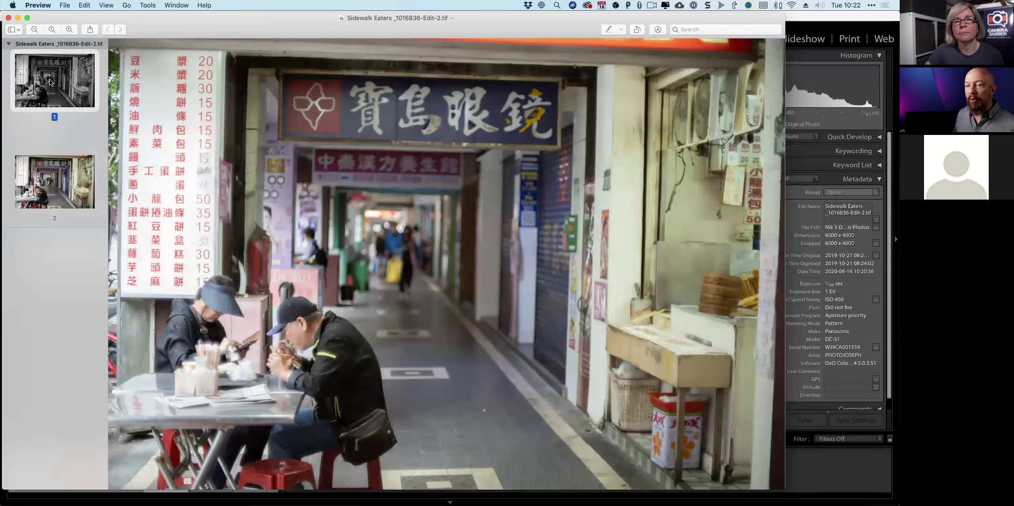
left_click(55, 167)
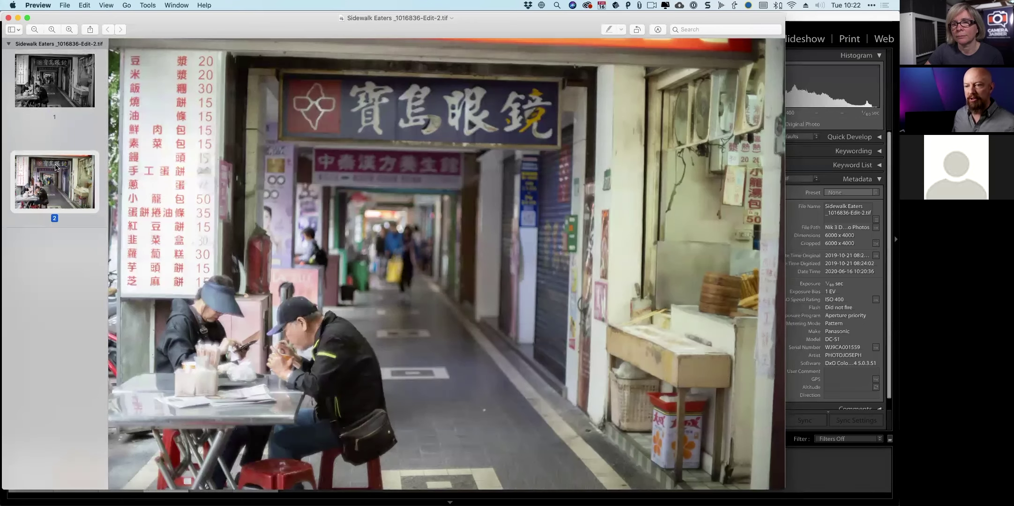
left_click(52, 86)
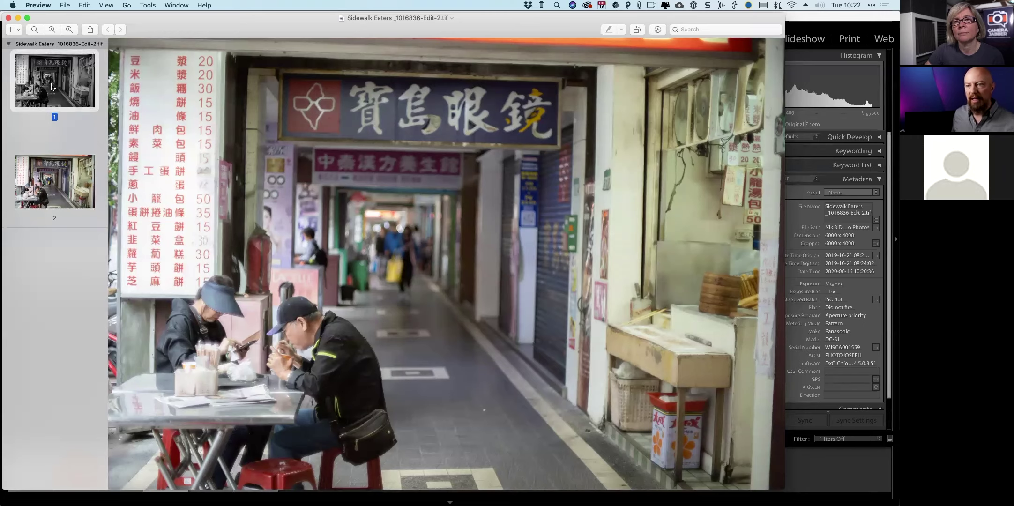
left_click(8, 17)
Step: Switch back to Lightroom Classic, open the original black-and-white TIFF in Color Efex Pro 4 with Edit Original, and dismiss the TIFF notice
key("super+Tab")
key("super+Tab")
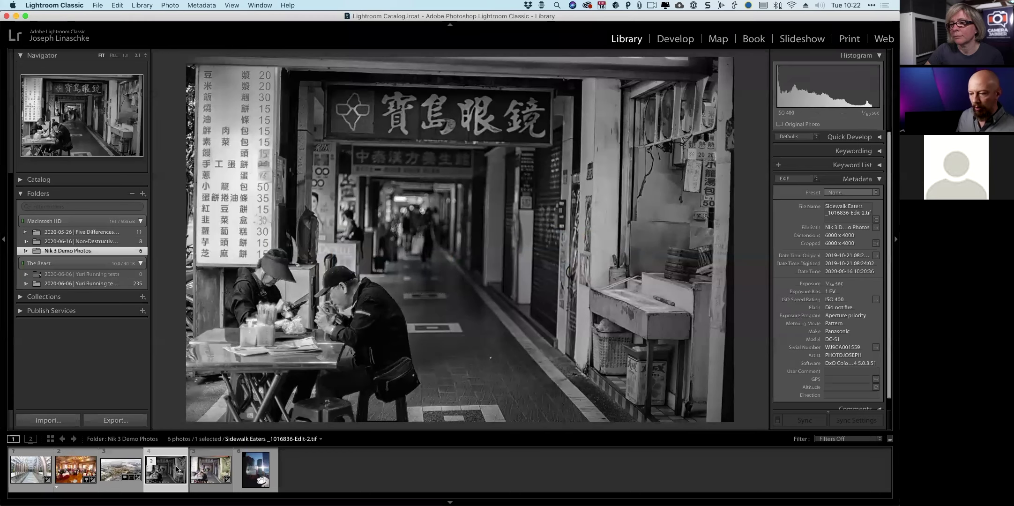
right_click(177, 469)
mouse_move(272, 286)
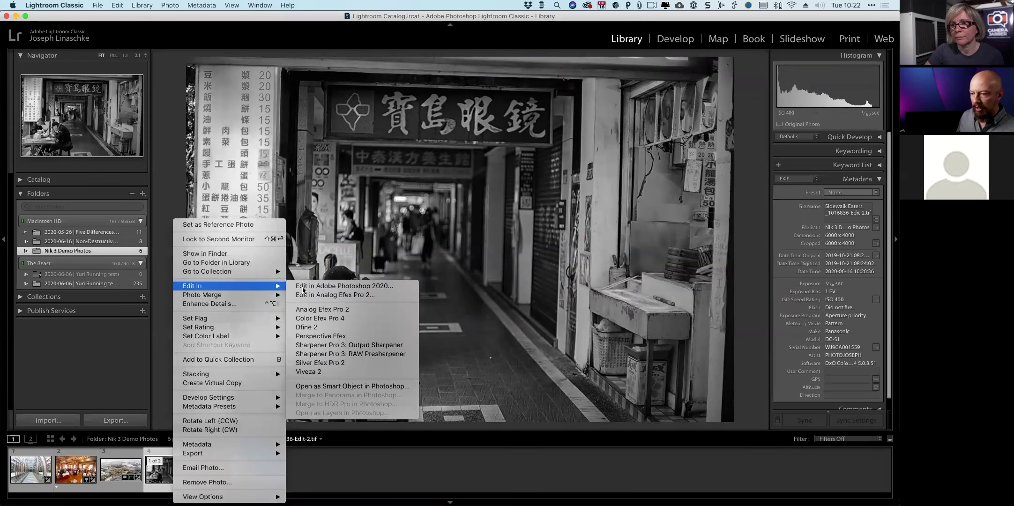
left_click(369, 319)
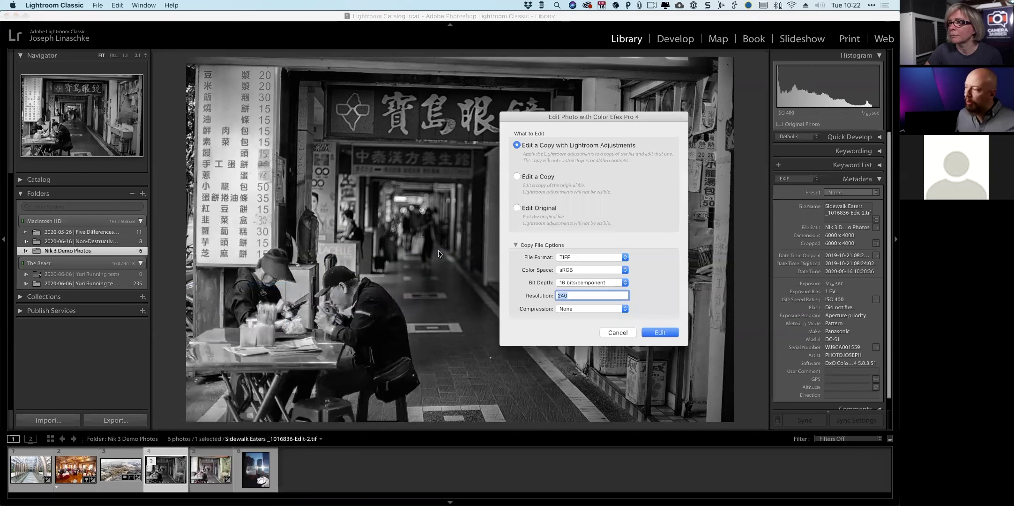
left_click(536, 208)
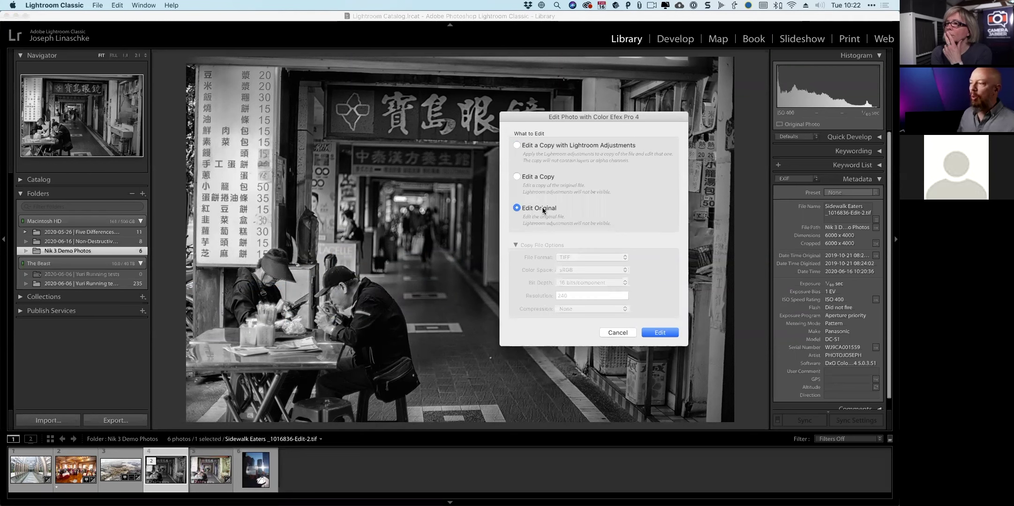
left_click(658, 332)
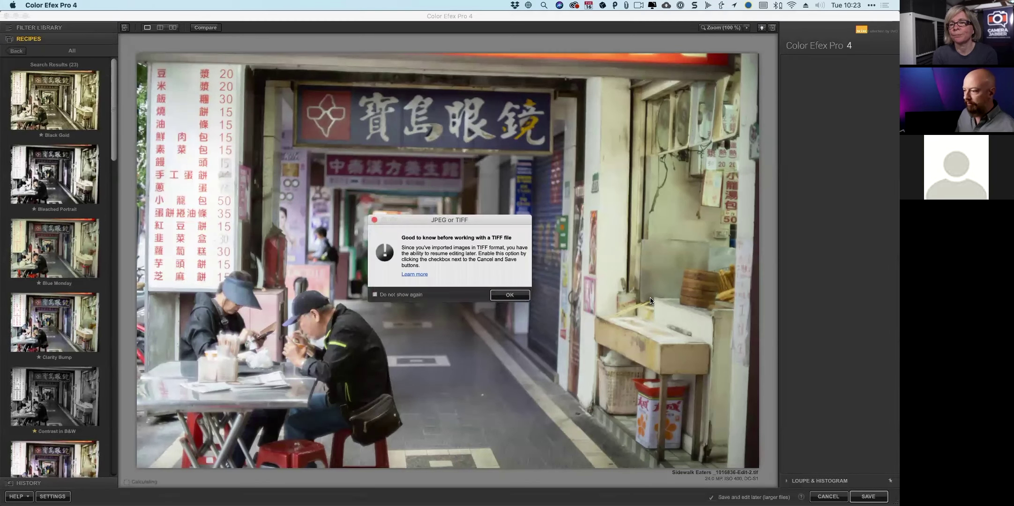
left_click(512, 295)
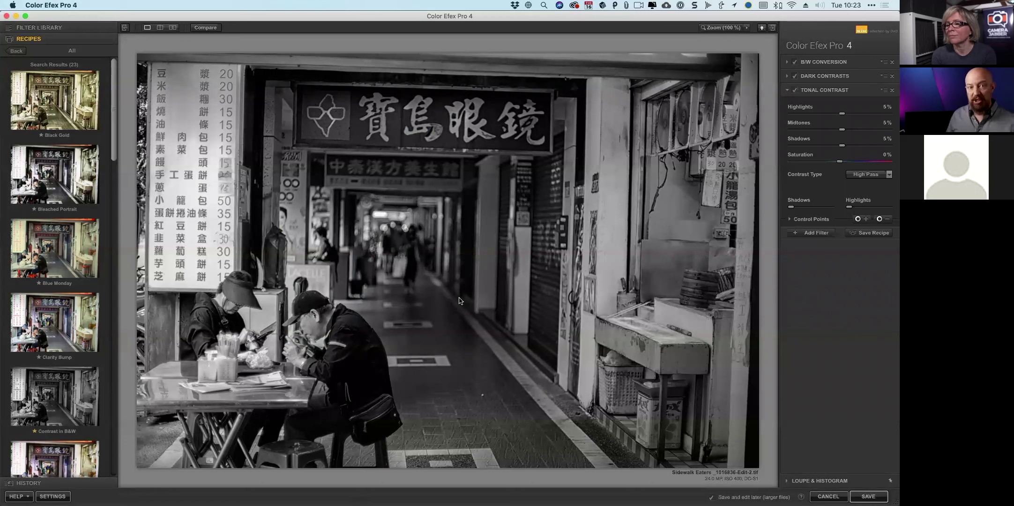
Step: Switch off the B/W Conversion, Dark Contrasts and Tonal Contrast filters and look through the Sample Recipes collection
left_click(794, 61)
left_click(794, 76)
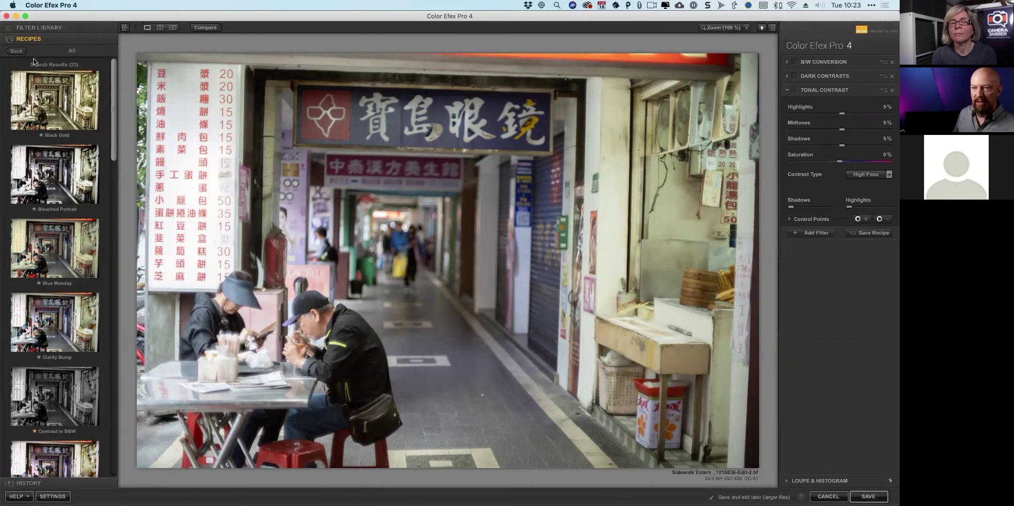
left_click(9, 51)
left_click(60, 136)
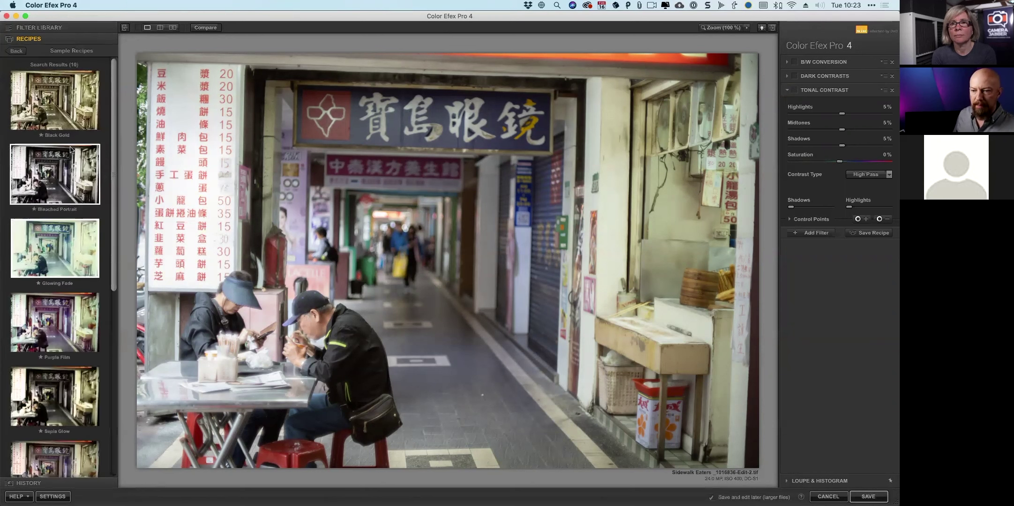
left_click(21, 52)
Step: Apply the Taipei recipe from the Favorites collection and save the photo
left_click(66, 101)
left_click(65, 180)
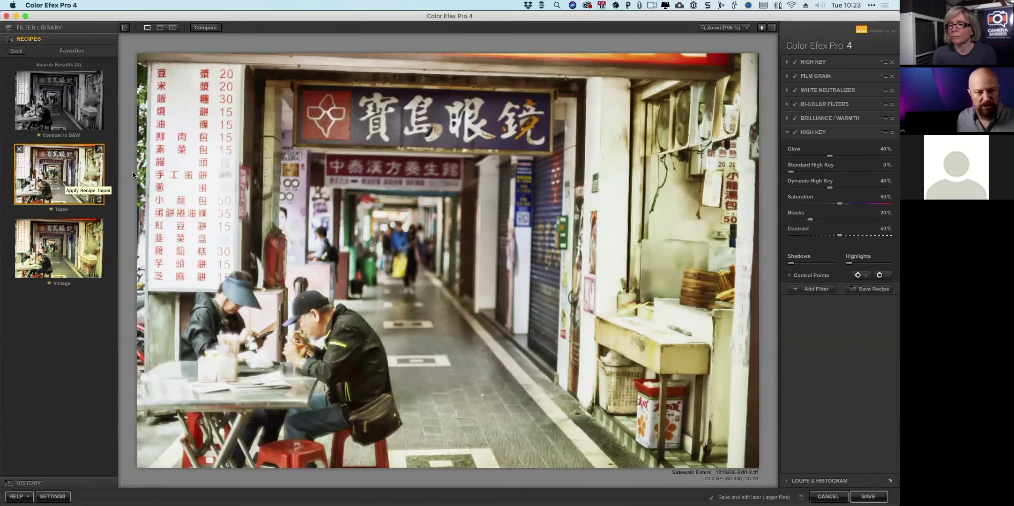
left_click(868, 496)
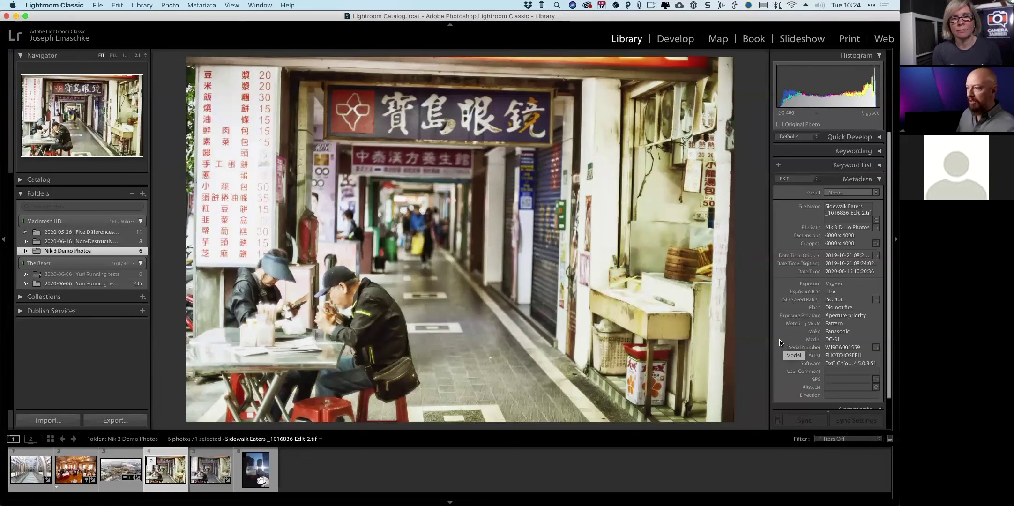
Step: Open the photo in Perspective Efex from Lightroom using the Edit a Copy option
right_click(489, 200)
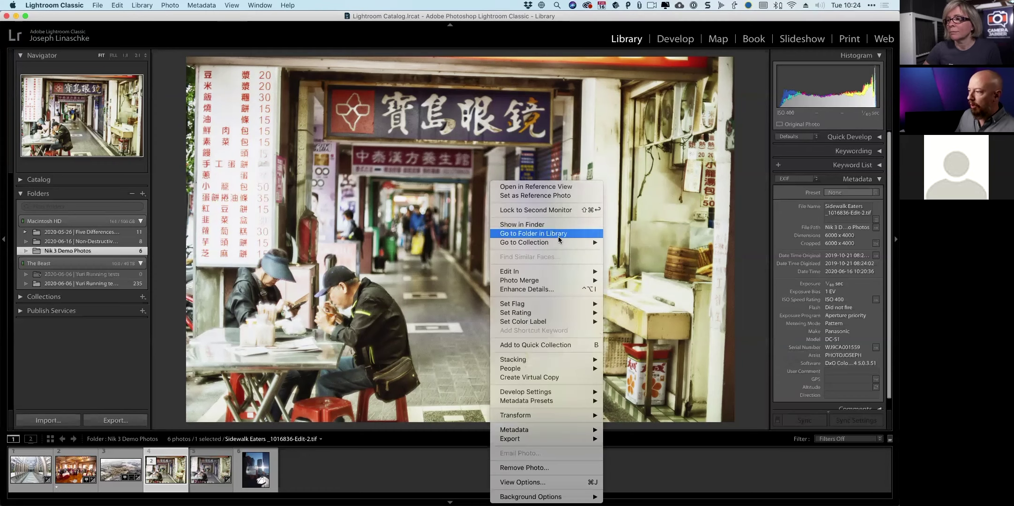
mouse_move(557, 271)
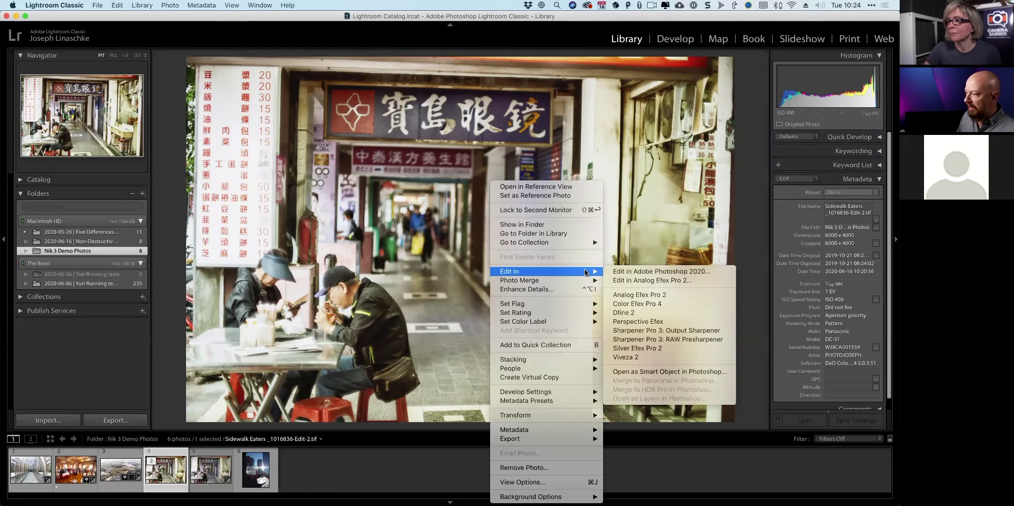
left_click(691, 323)
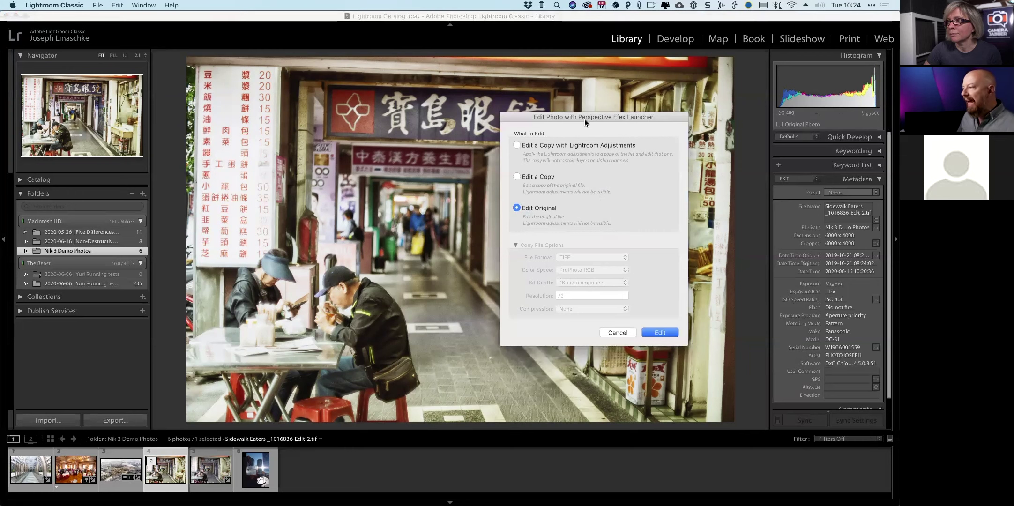
left_click_drag(584, 119, 581, 117)
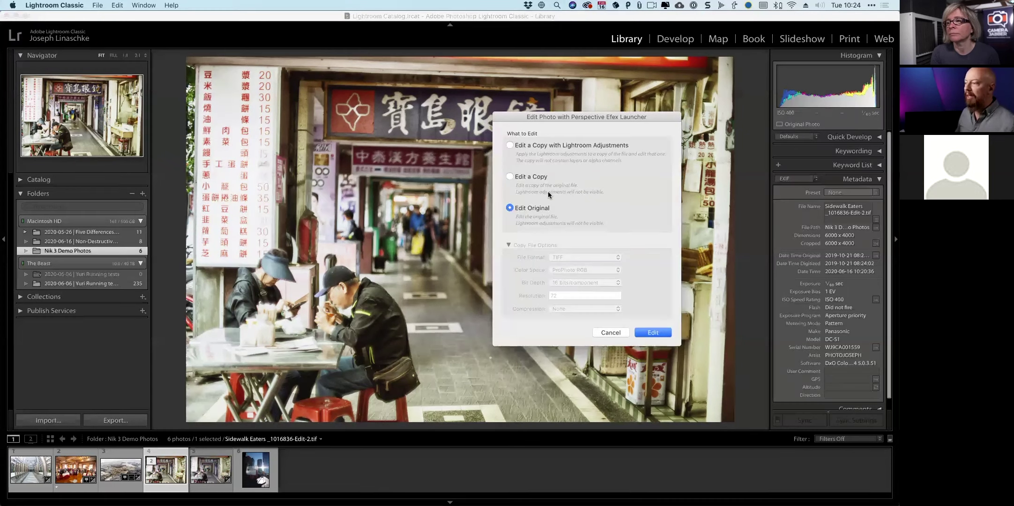
left_click(537, 175)
left_click(661, 332)
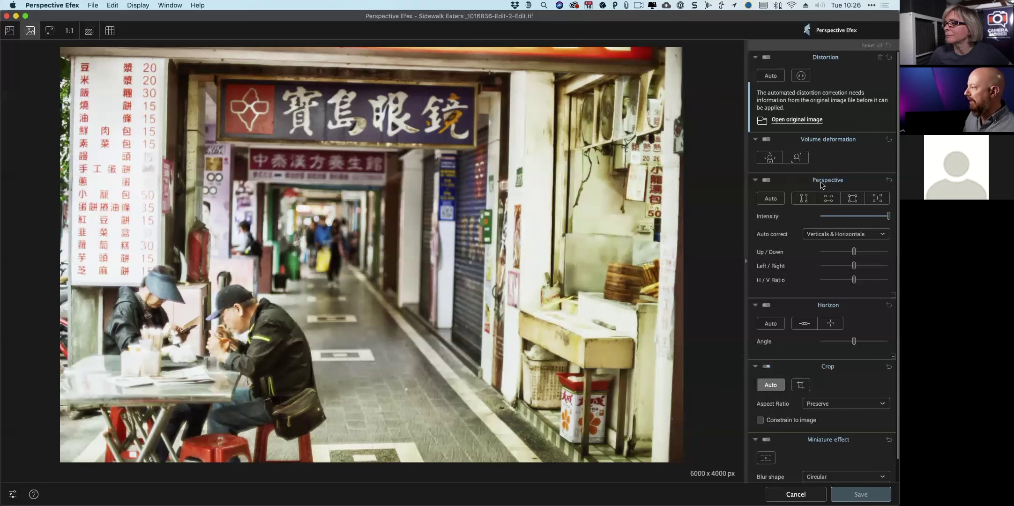
Step: Try the vertical-line perspective guides by moving one line toward the shutter doorway, and switch to the horizontal-line guides
left_click(805, 203)
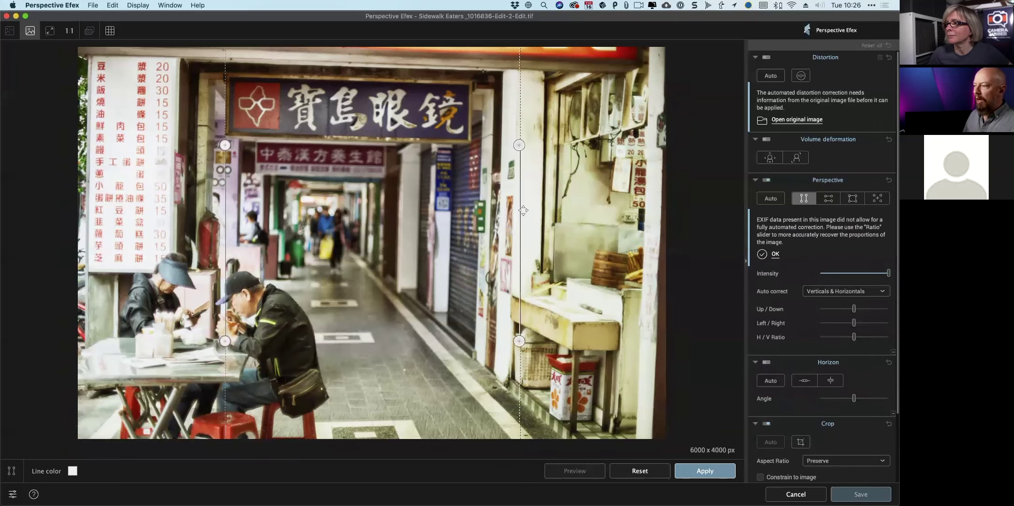
left_click_drag(520, 209, 484, 212)
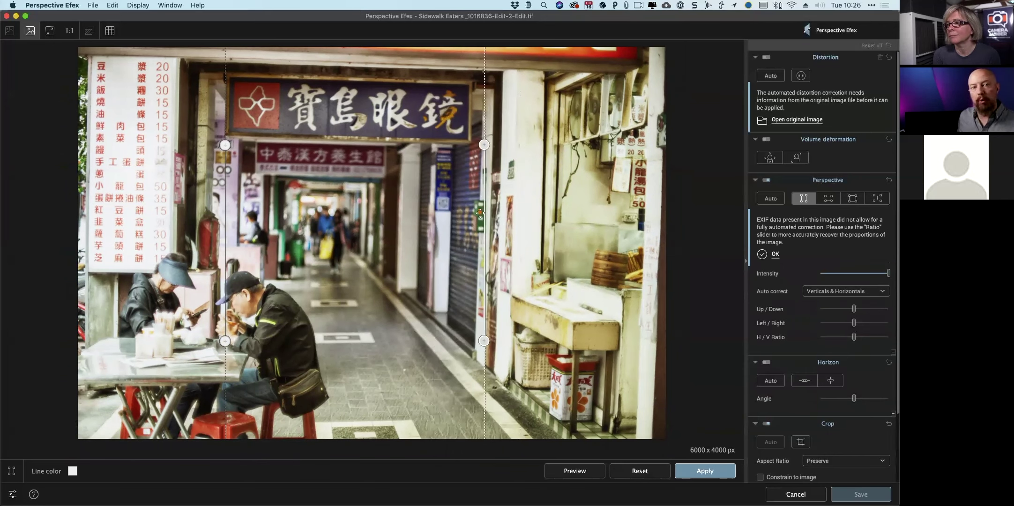
left_click(828, 198)
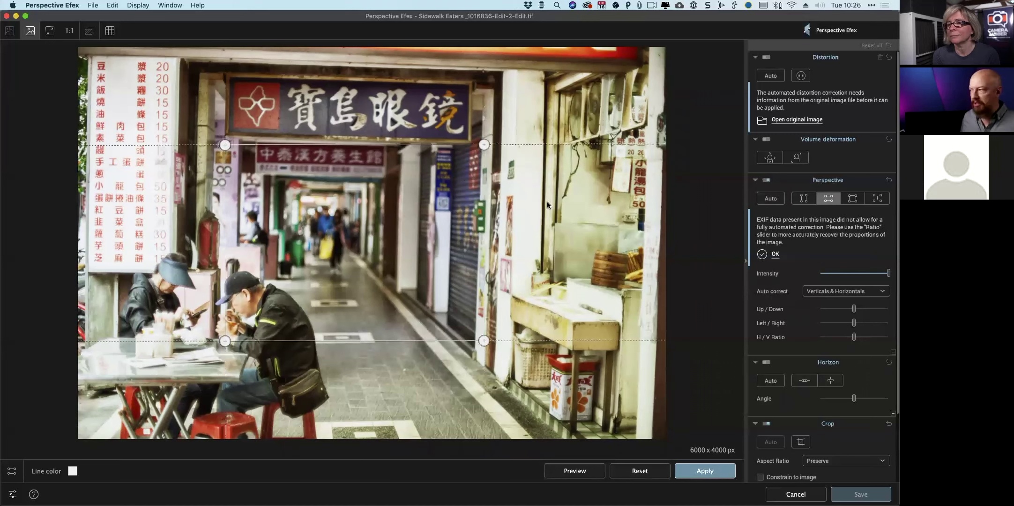
Step: Try the four-point rectangle perspective guides by moving three of the corner points onto different parts of the scene
left_click(853, 198)
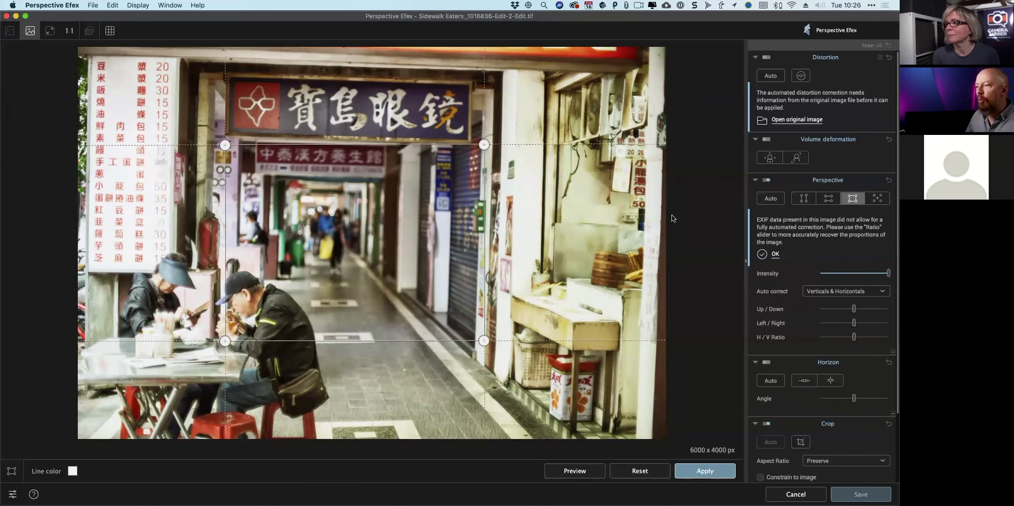
left_click_drag(225, 341, 271, 294)
left_click_drag(483, 145, 465, 92)
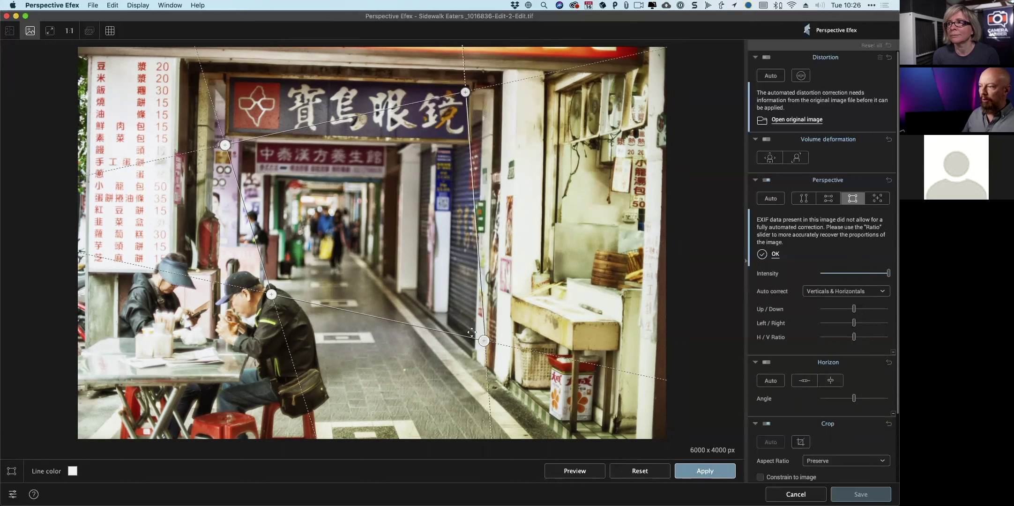
left_click_drag(483, 341, 512, 345)
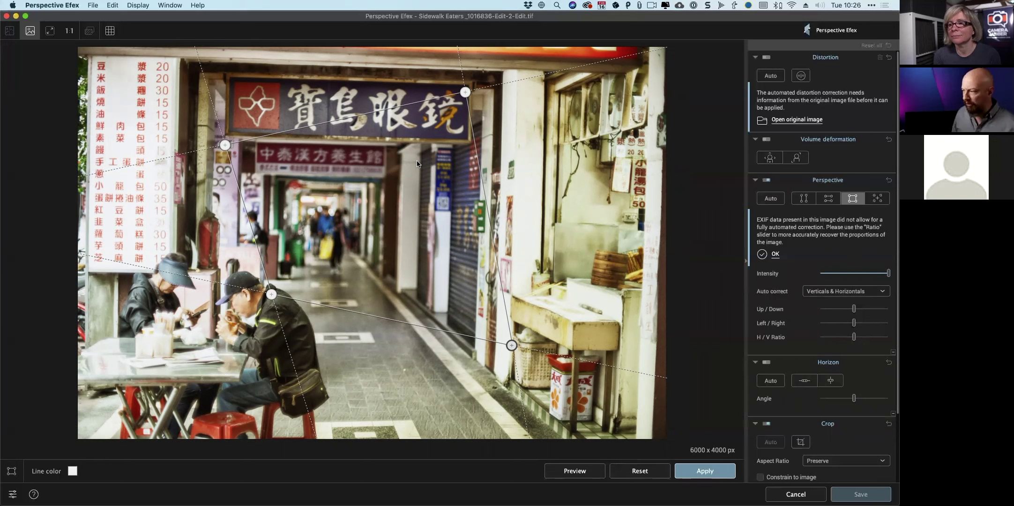
left_click(880, 198)
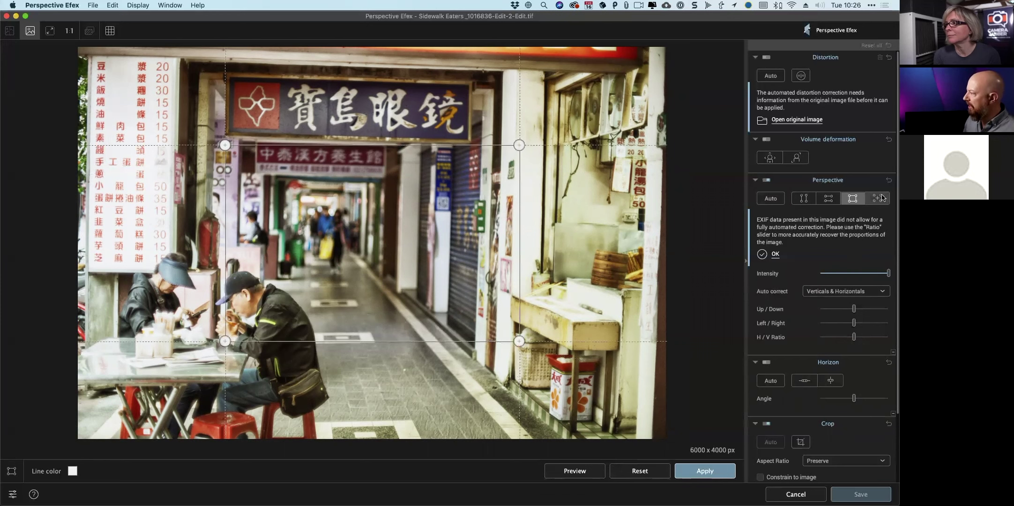
Step: Use the eight-point perspective guides, placing the lines roughly along the top beam, blue sign's lower edge, menu board's edge and pillar
left_click(881, 198)
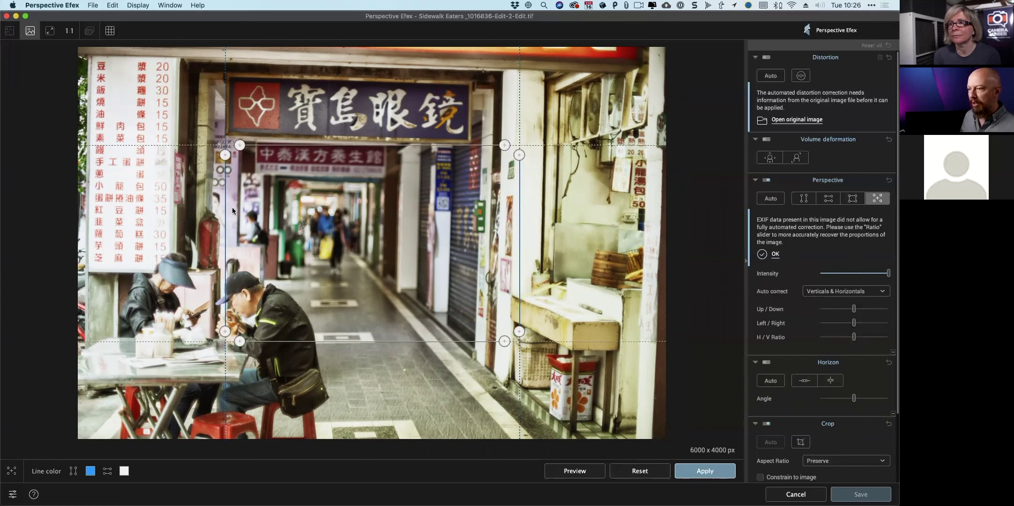
left_click_drag(307, 146, 269, 57)
left_click_drag(224, 192, 170, 192)
left_click_drag(344, 341, 343, 140)
left_click_drag(519, 197, 502, 135)
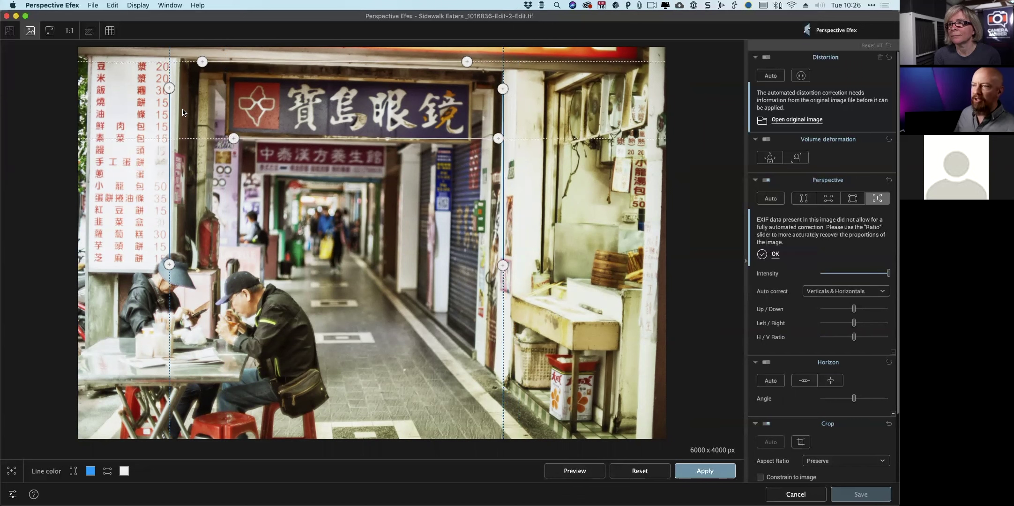
Step: Align both end points of the vertical guide precisely with the edge of the menu board
left_click_drag(168, 109, 168, 100)
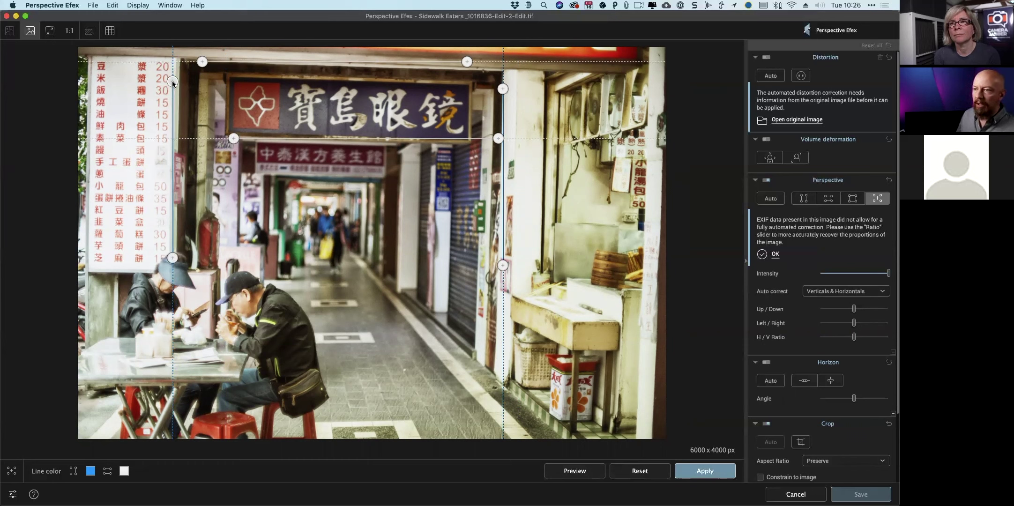
left_click_drag(172, 82, 176, 80)
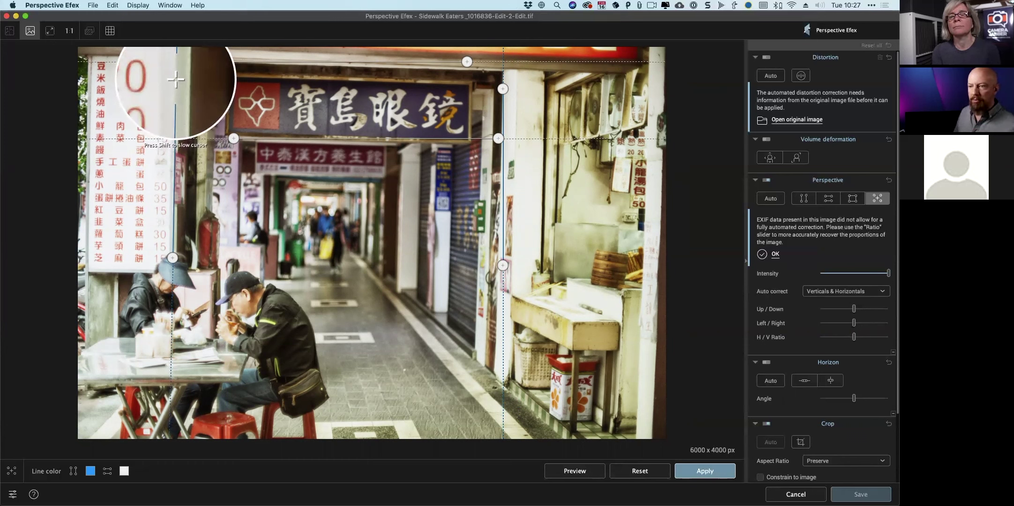
left_click_drag(176, 80, 175, 79)
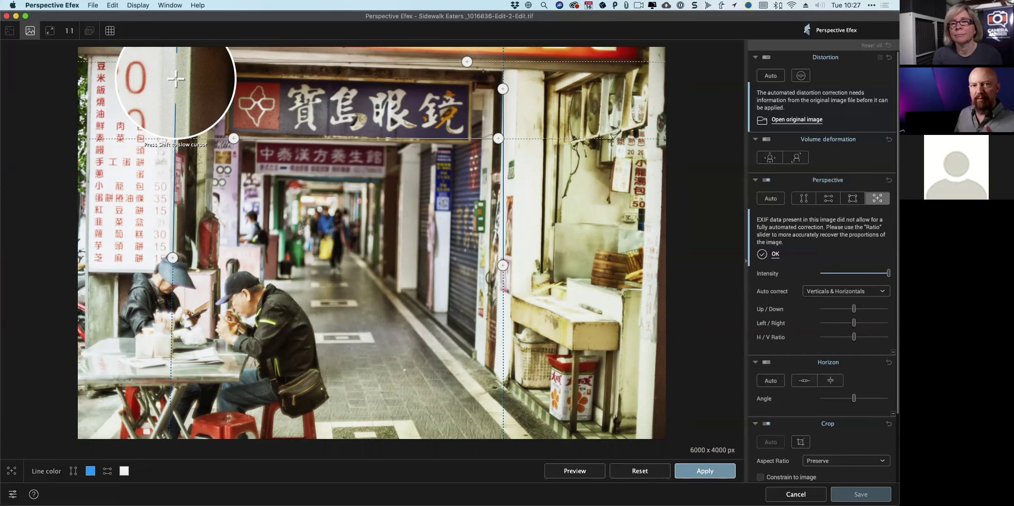
left_click_drag(176, 79, 176, 78)
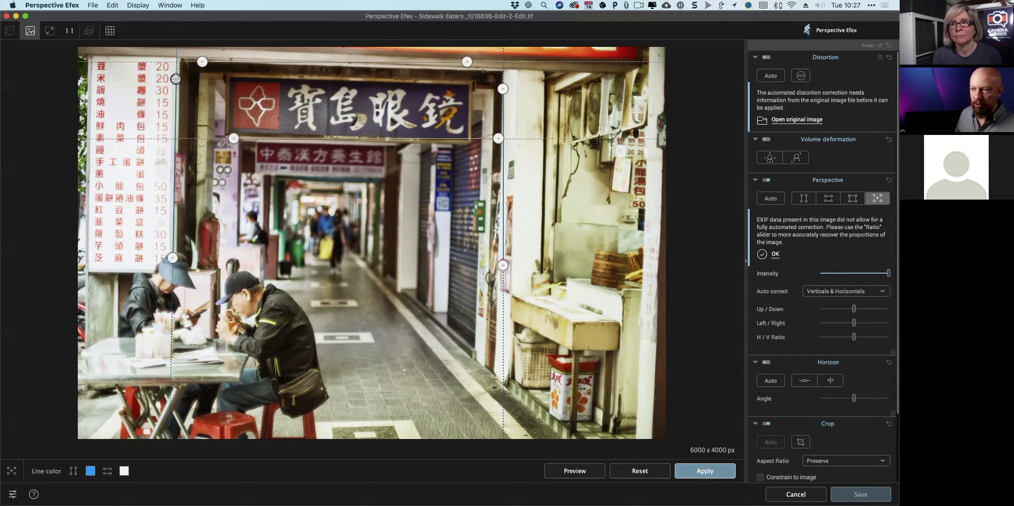
left_click_drag(173, 258, 172, 249)
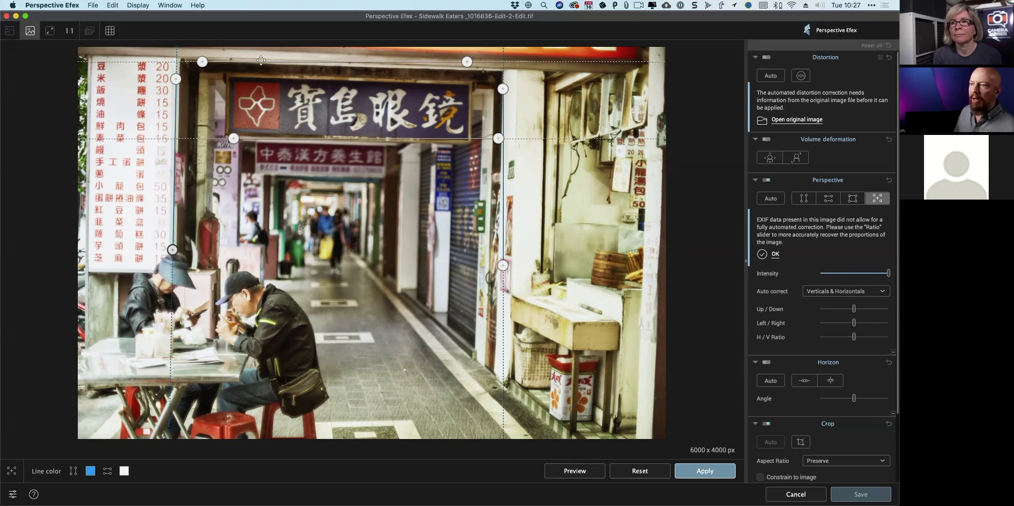
Step: Fit the remaining guides' end points to the top beam, the pillar beside the shutters and the blue sign's lower edge
left_click_drag(252, 63, 183, 57)
left_click_drag(446, 55, 534, 70)
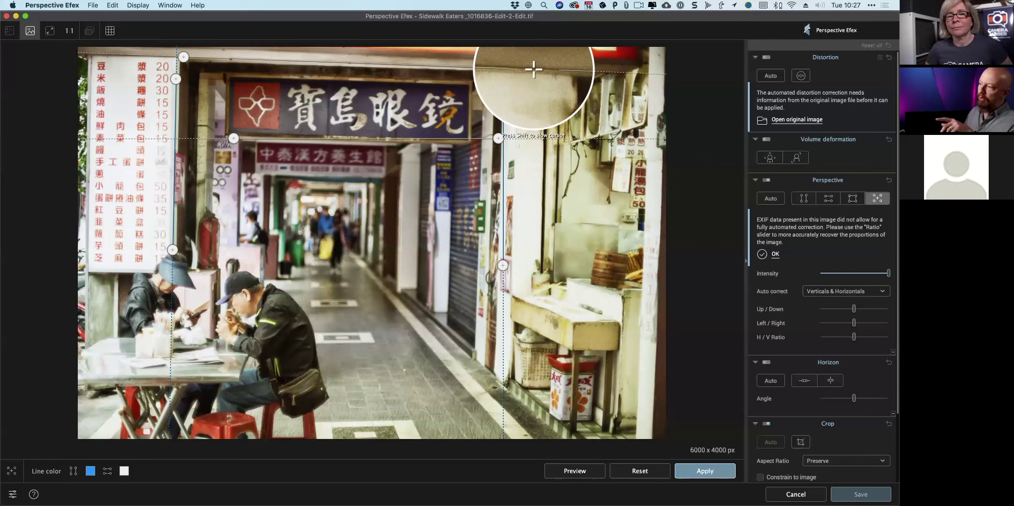
left_click_drag(534, 69, 502, 101)
left_click_drag(502, 265, 496, 320)
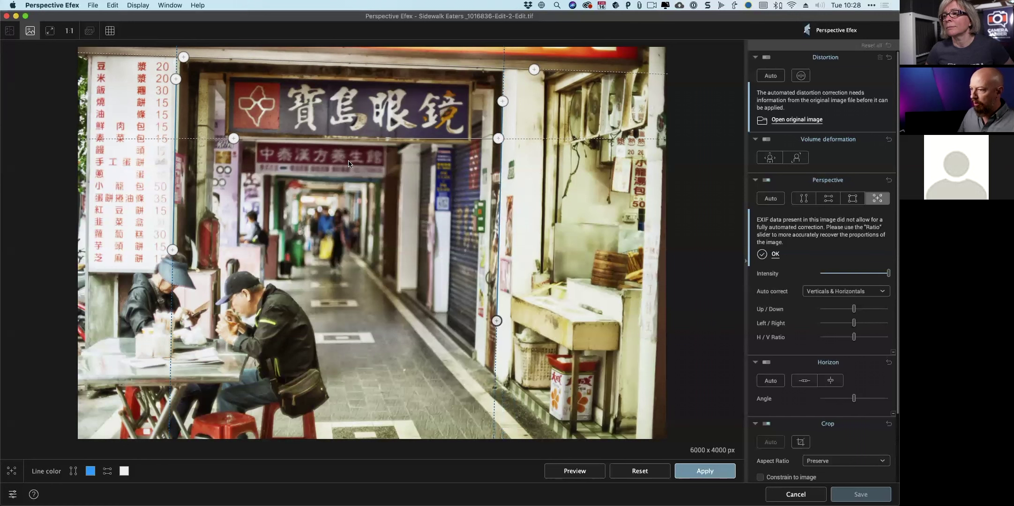
left_click_drag(233, 138, 232, 132)
left_click_drag(498, 138, 463, 139)
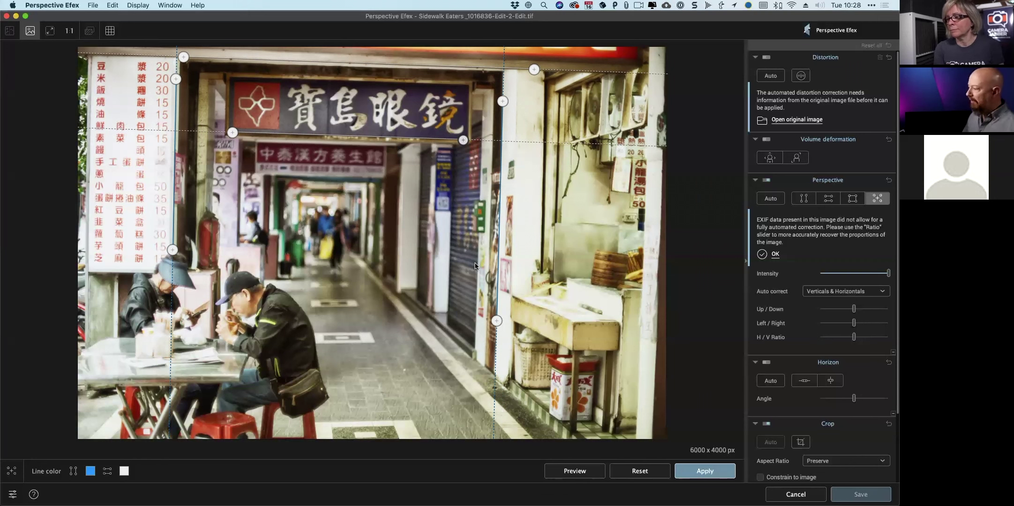
Step: Preview and apply the eight-point perspective correction, and save the photo back to Lightroom Classic
left_click(580, 471)
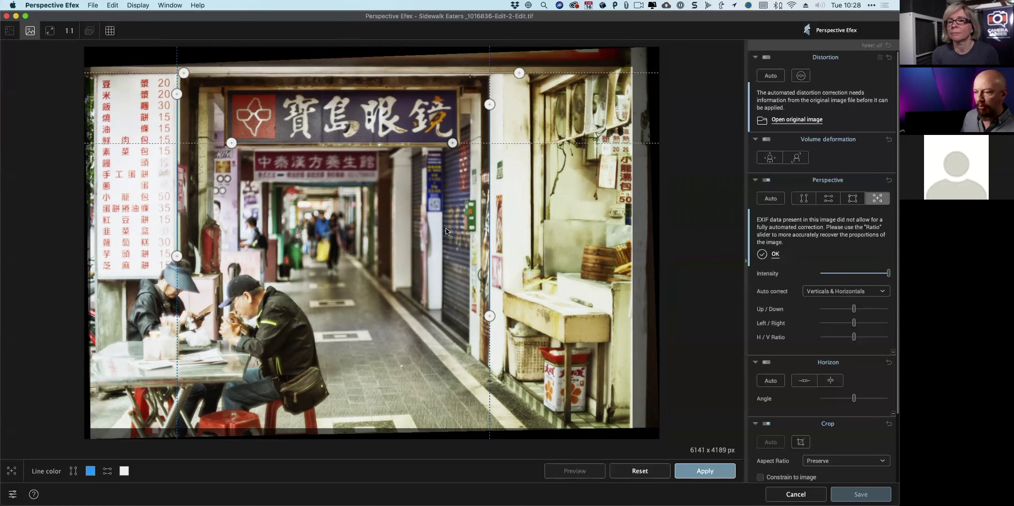
left_click(697, 468)
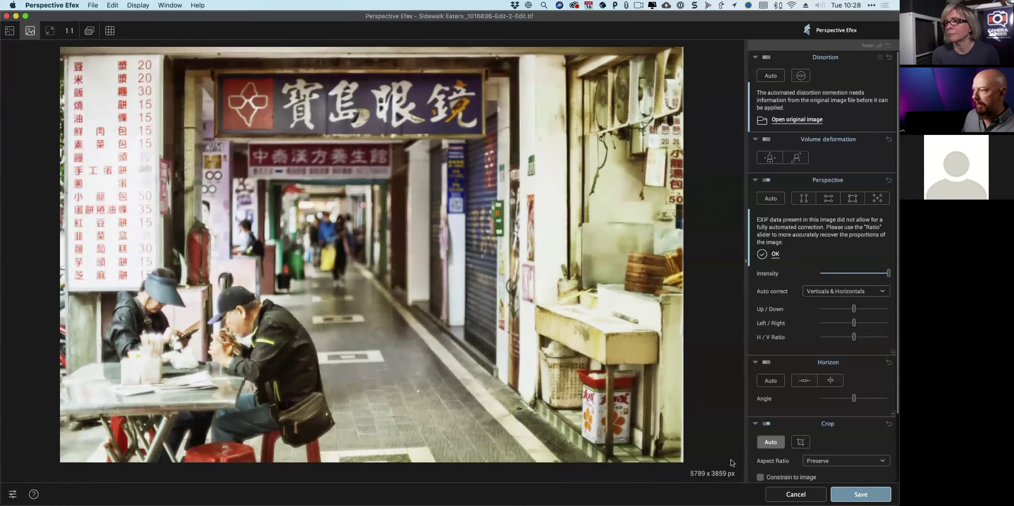
left_click(841, 493)
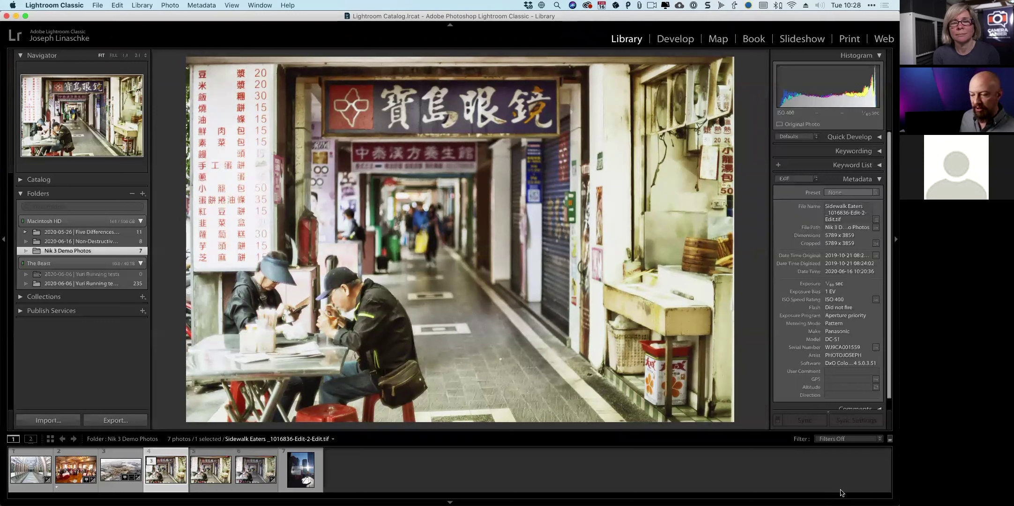
Step: Open the Pantry Cafe street photo in Perspective Efex as a 16-bit ProPhoto RGB TIFF copy with Lightroom adjustments
left_click(299, 474)
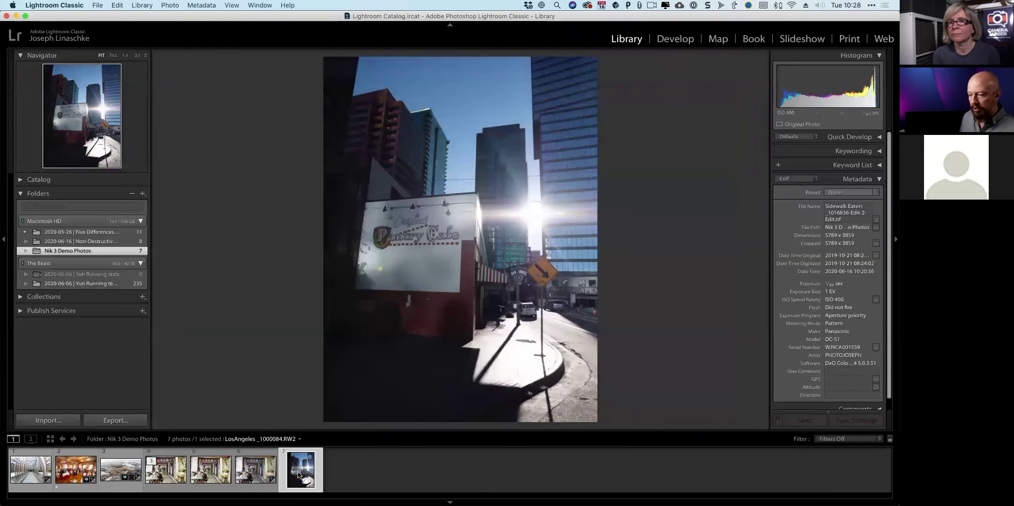
right_click(516, 230)
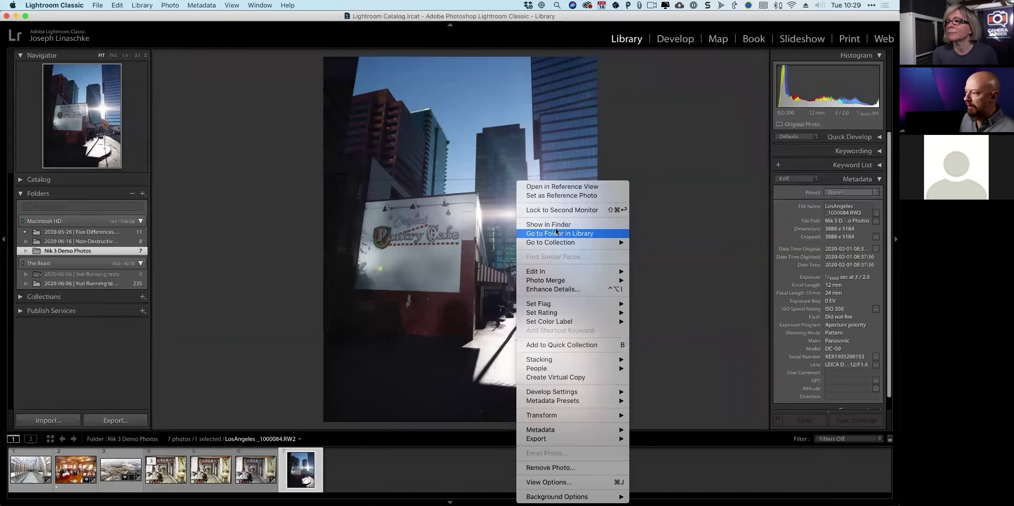
mouse_move(604, 272)
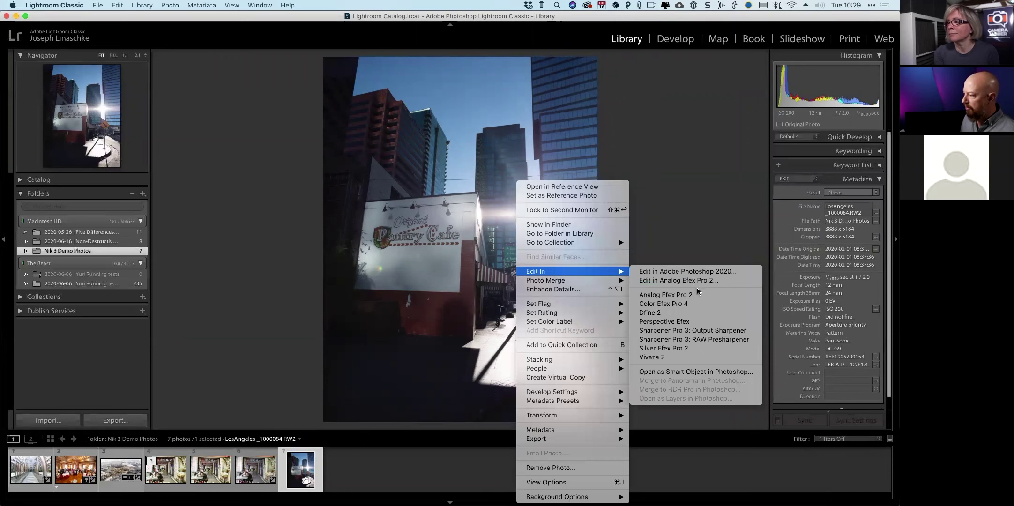
left_click(684, 322)
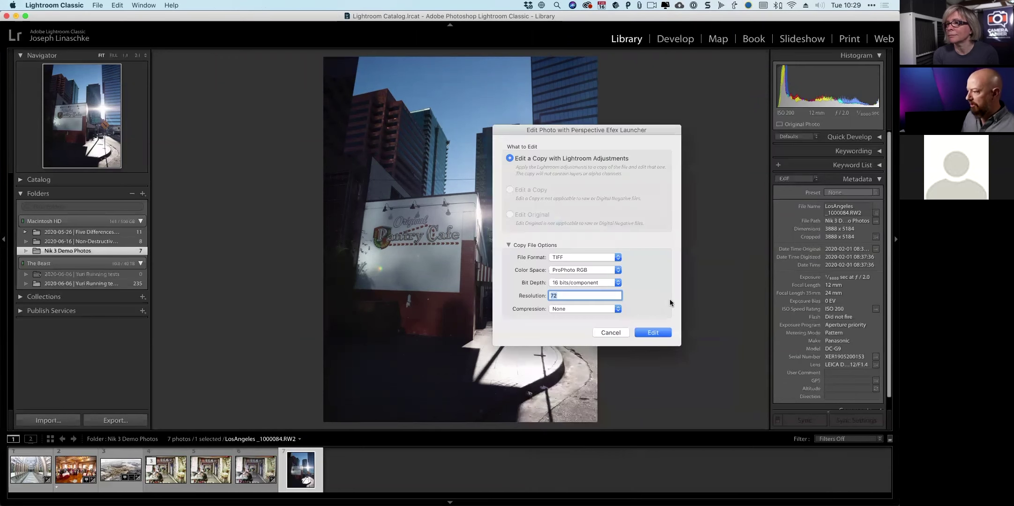
left_click(655, 332)
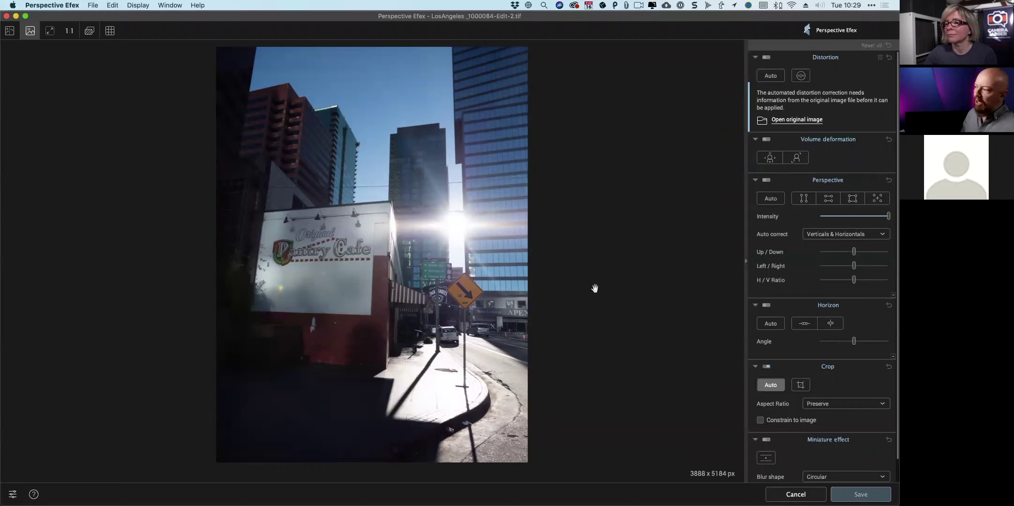
Step: Apply automatic perspective correction for verticals and horizontals to the street photo and save it back to Lightroom Classic
left_click(773, 199)
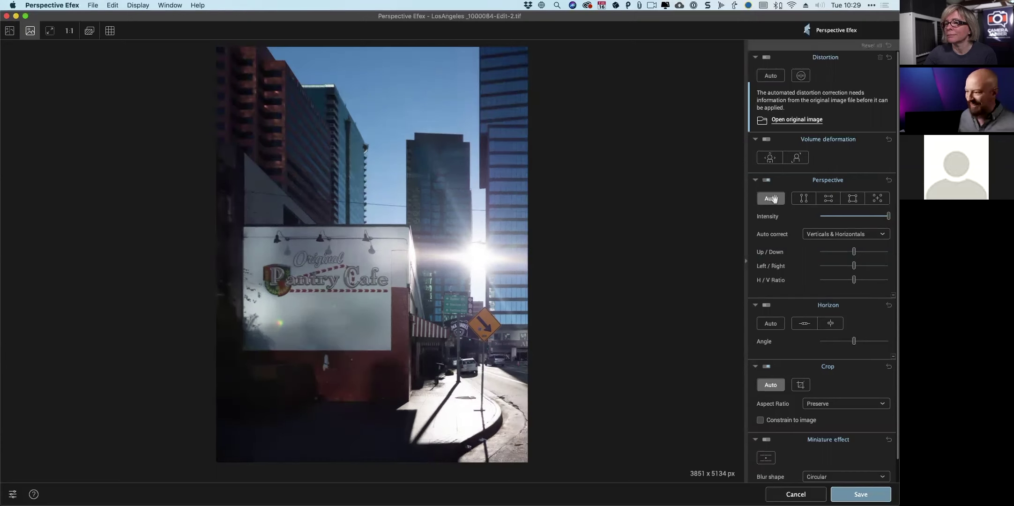
left_click(850, 493)
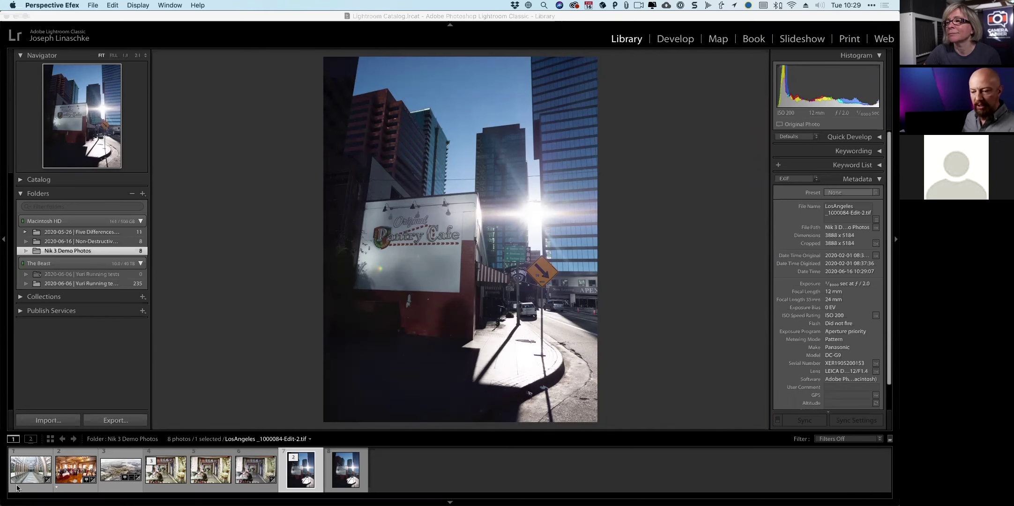
Step: Open Fisheye JAL7319.CR2 in Perspective Efex as a 16-bit ProPhoto RGB TIFF copy with Lightroom adjustments
left_click(25, 471)
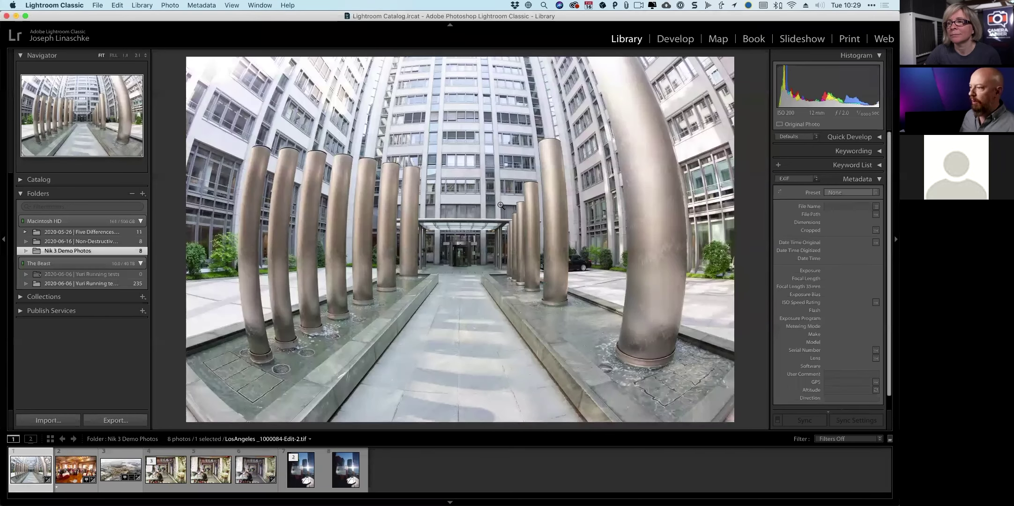
right_click(516, 219)
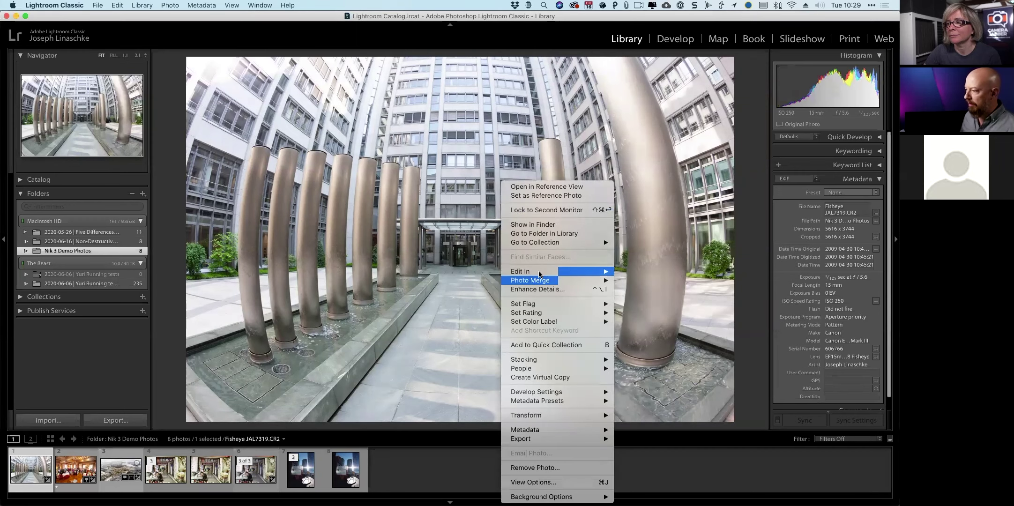
left_click(666, 317)
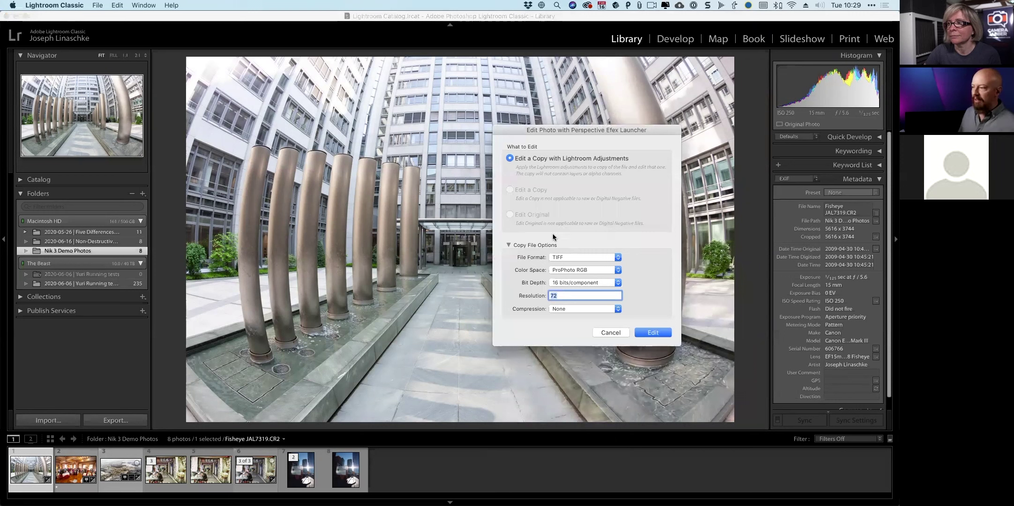
left_click(655, 331)
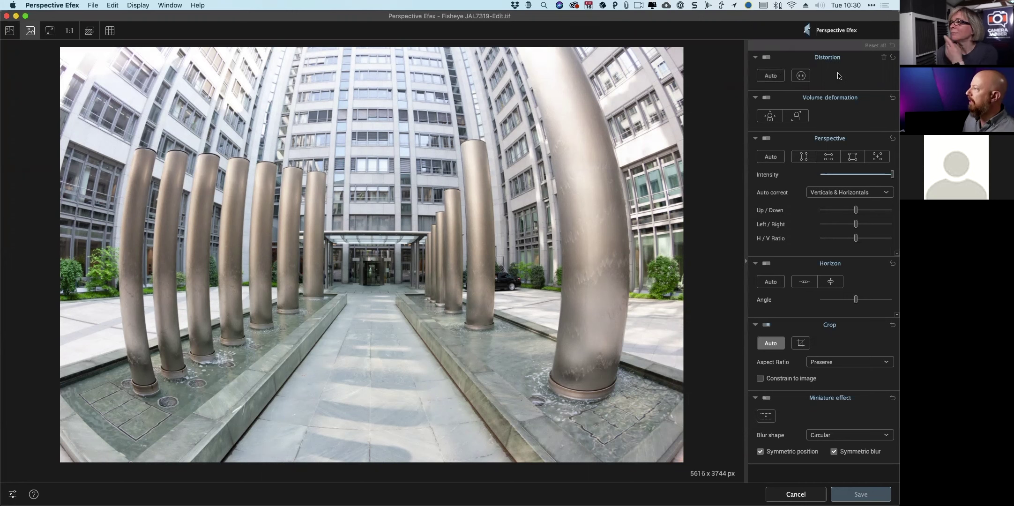
Step: Apply automatic distortion correction to the fisheye courtyard photo with the intensity at 100
left_click(775, 79)
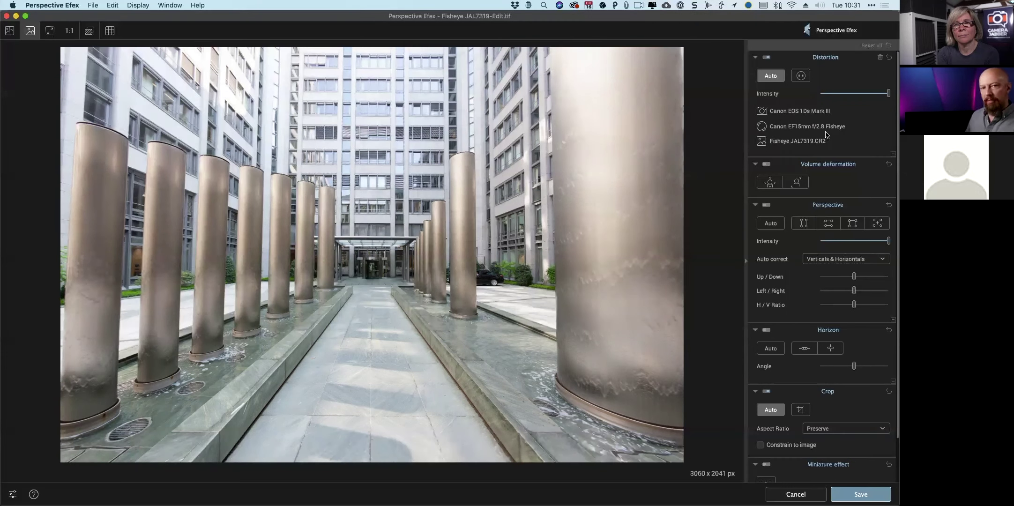
mouse_move(887, 97)
mouse_move(886, 97)
left_mouse_down()
mouse_move(838, 98)
mouse_move(893, 97)
left_mouse_up()
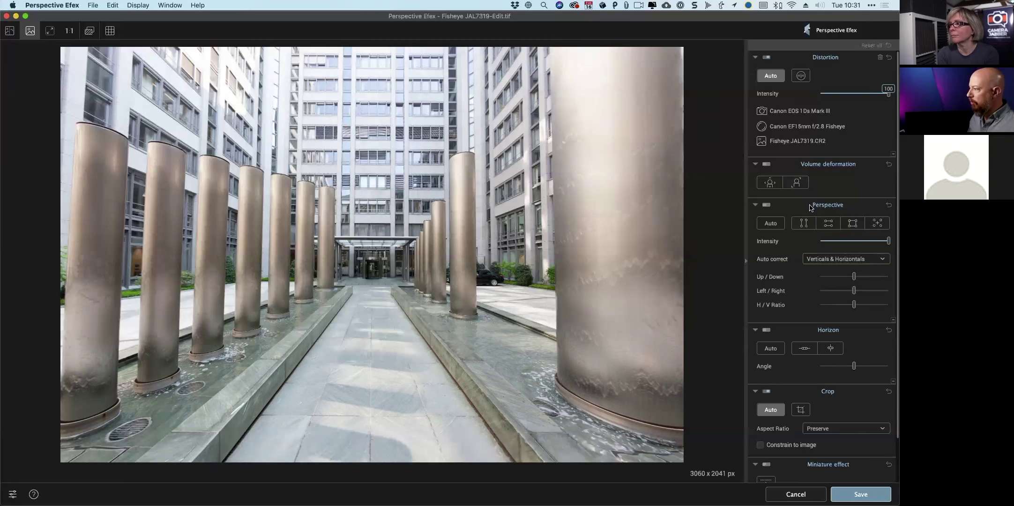
Step: Apply automatic perspective correction for verticals and horizontals to the courtyard photo and set the H/V ratio to -12
left_click(770, 223)
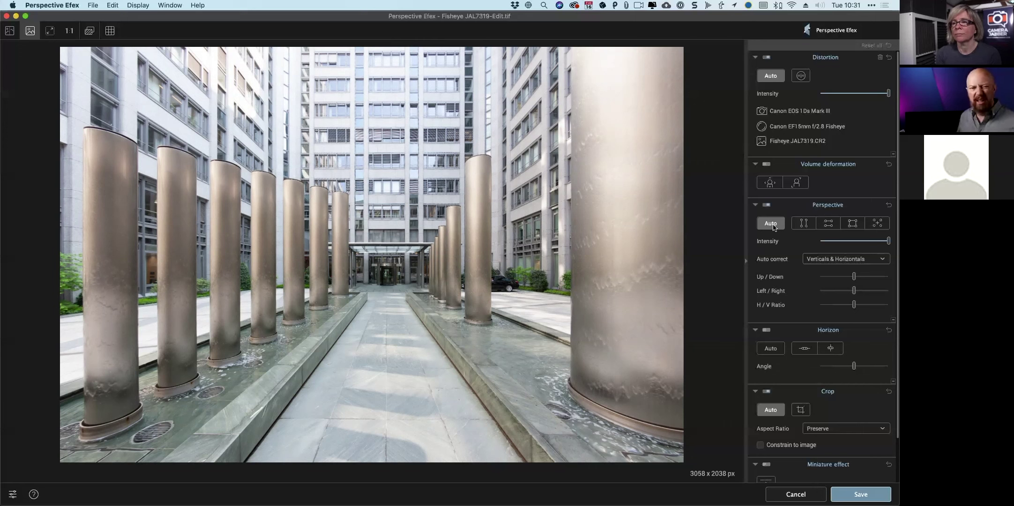
mouse_move(854, 304)
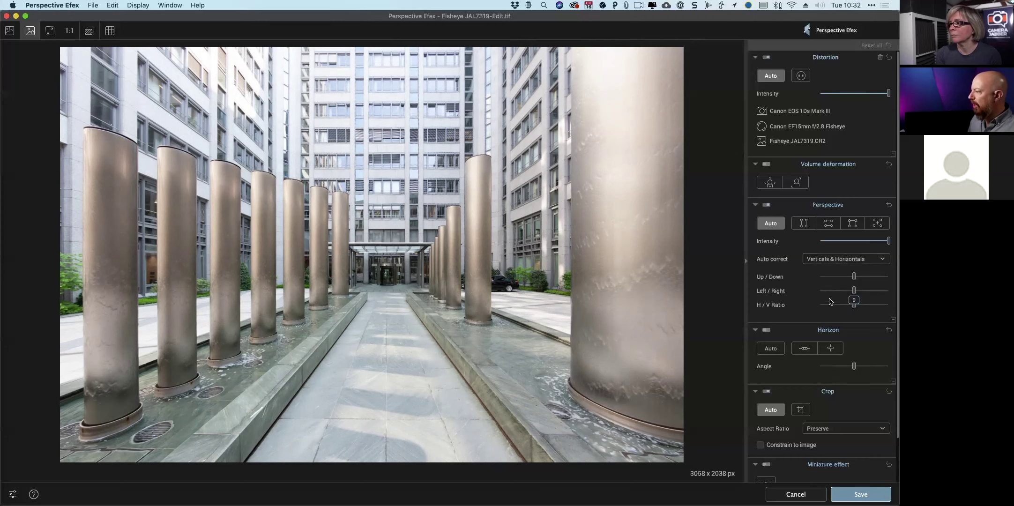
left_click(853, 307)
left_click_drag(854, 308, 838, 305)
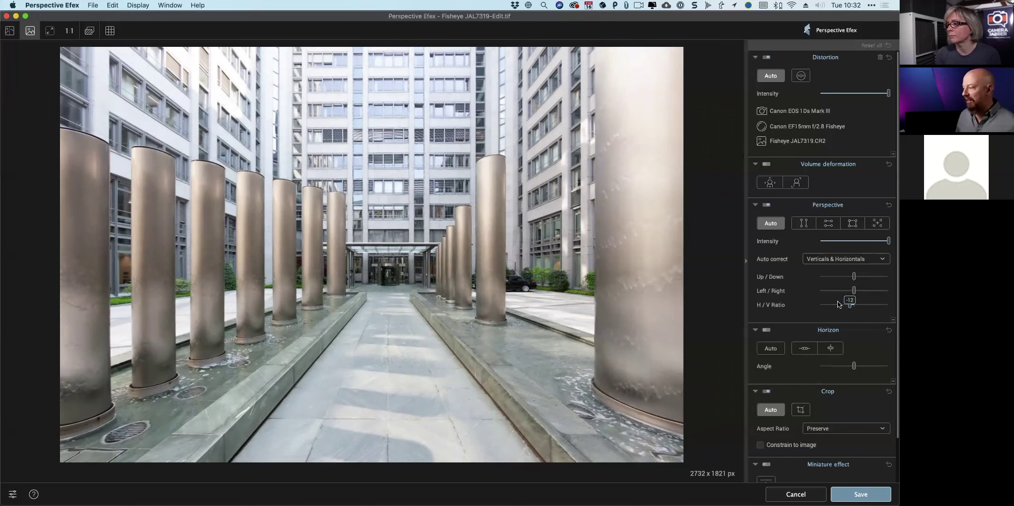
Step: Turn off the automatic crop and enlarge a manual crop upward to about 3097 x 2065 px
scroll(834, 334, "down", 2)
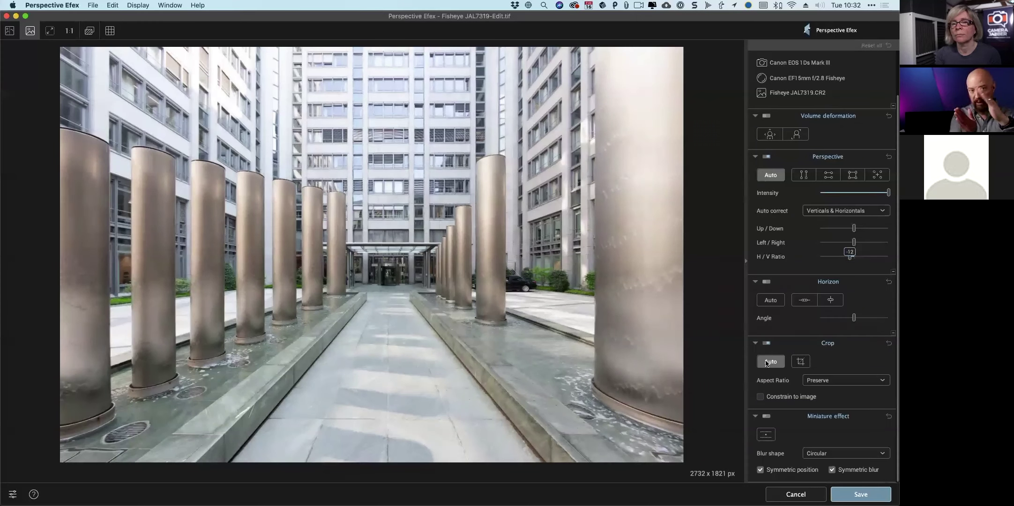
left_click(766, 363)
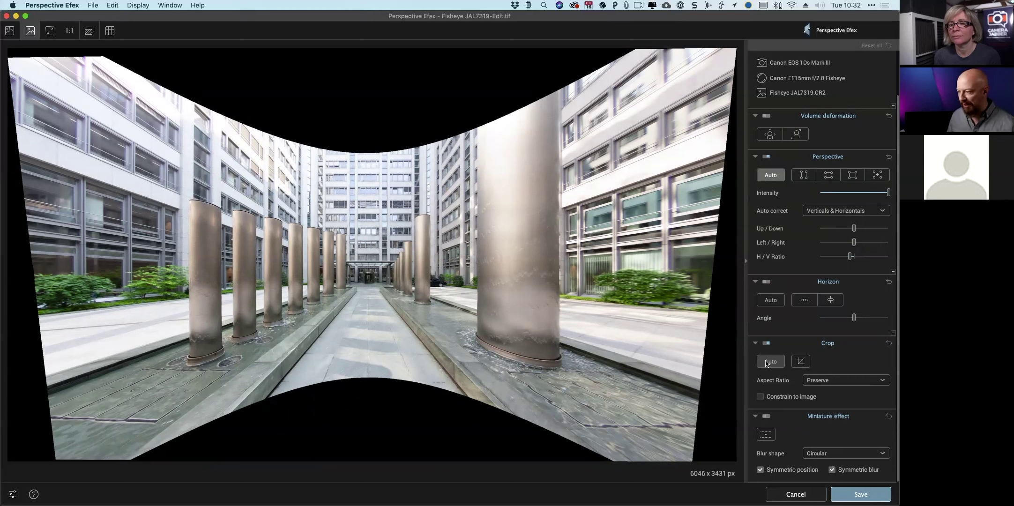
left_click(797, 362)
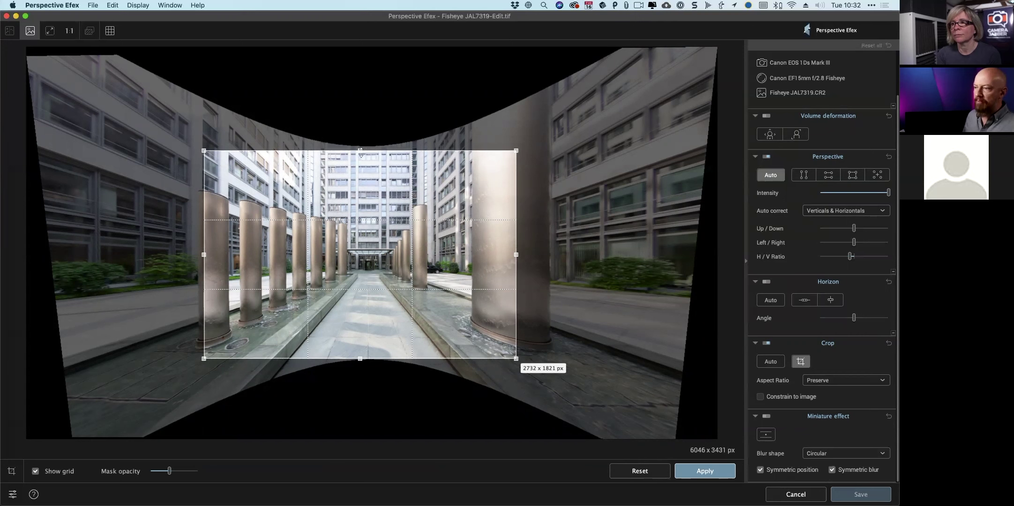
left_click_drag(360, 151, 360, 122)
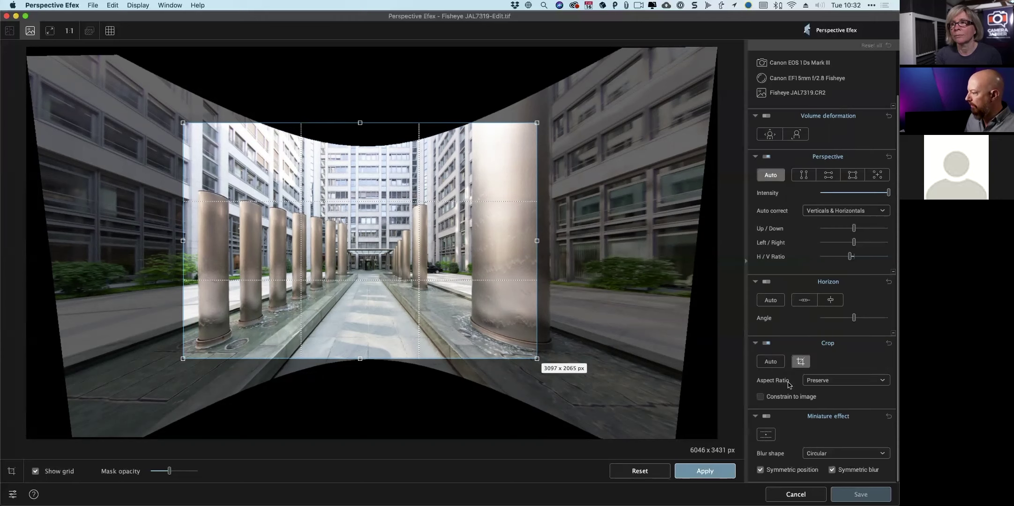
Step: Apply an unconstrained crop widened to about 3318 x 2065 px to include the whole large column, and close the photo without saving
left_click(837, 380)
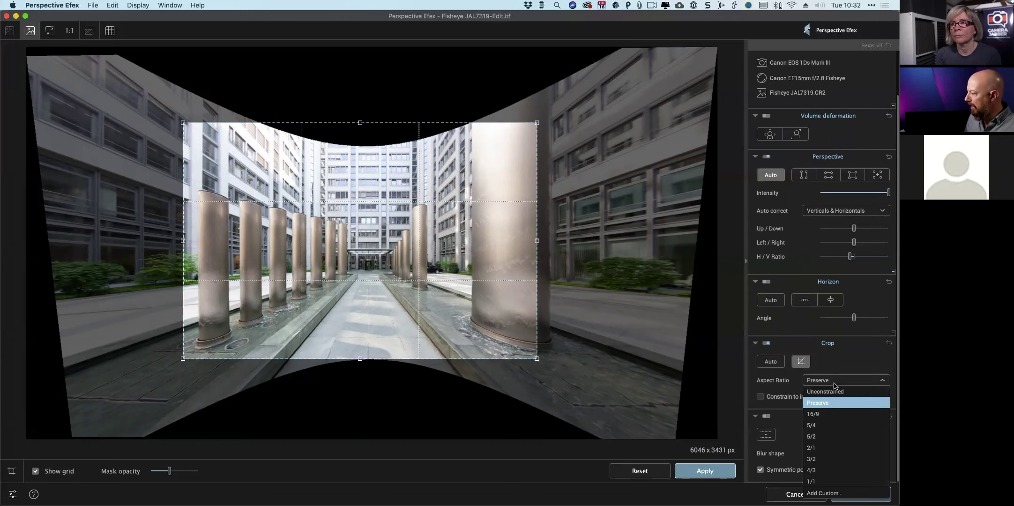
left_click(833, 394)
left_click_drag(537, 240, 558, 241)
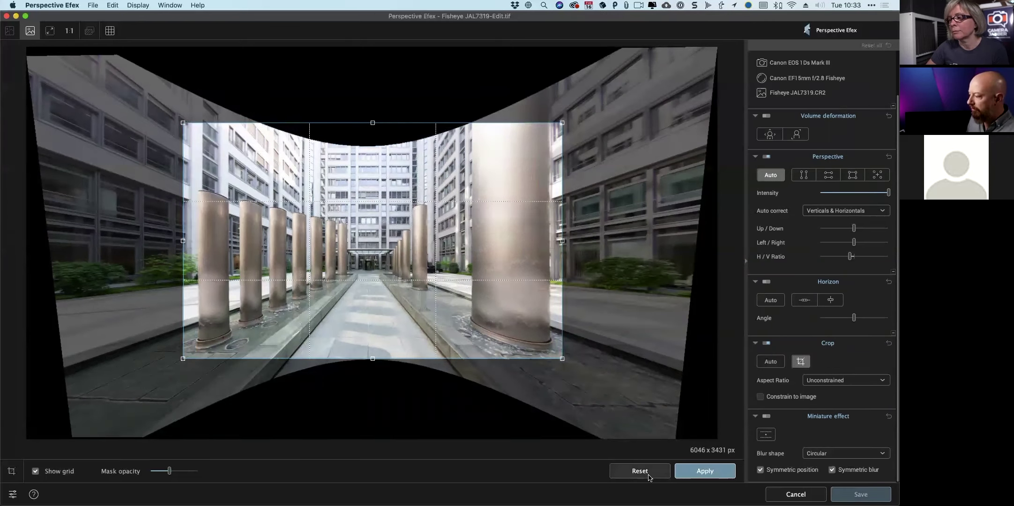
left_click(704, 470)
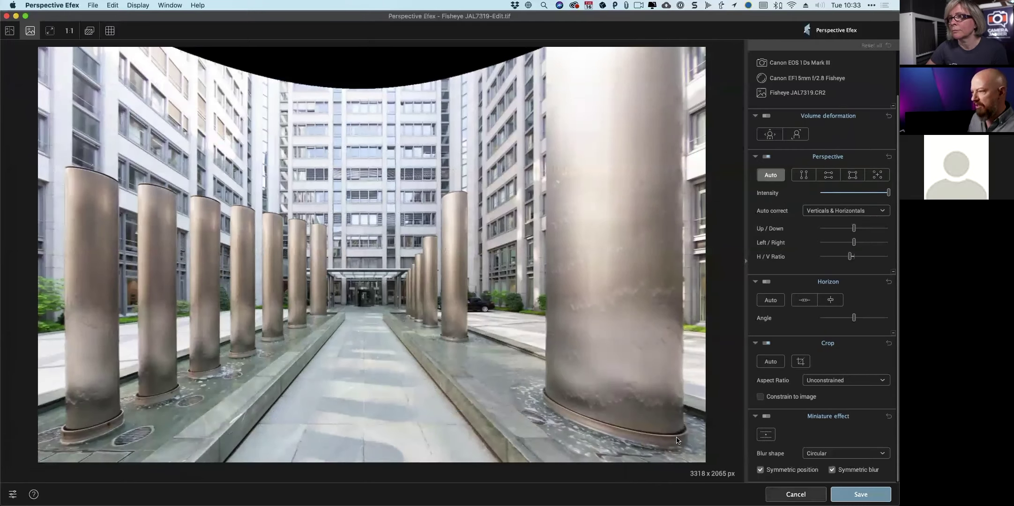
left_click(795, 494)
left_click(406, 275)
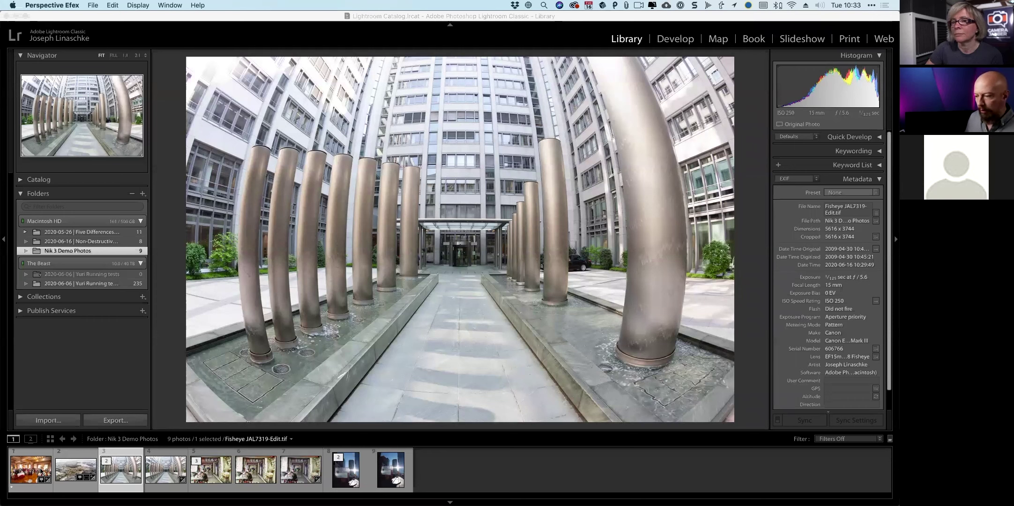
Step: Open the banquet-hall group photo in Perspective Efex as a copy with Lightroom adjustments
left_click(23, 470)
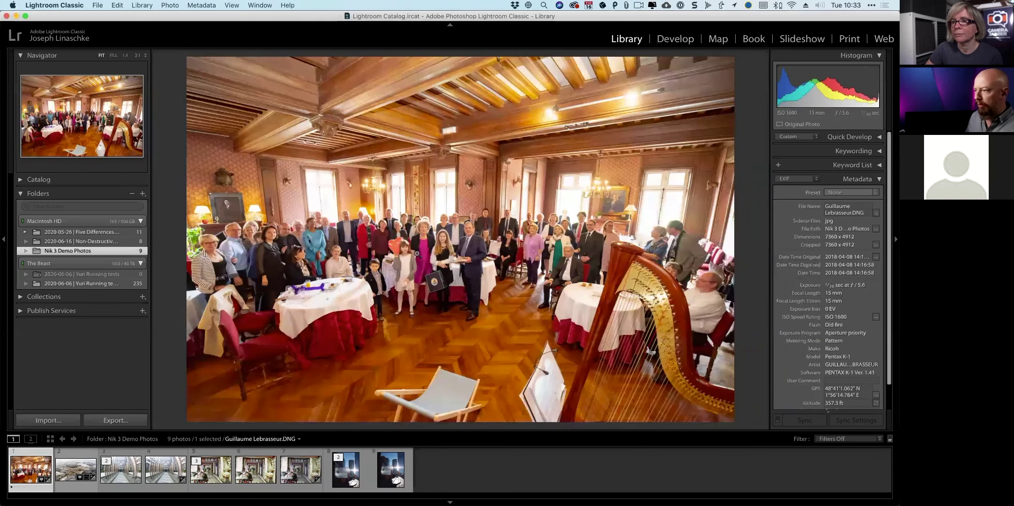
right_click(460, 227)
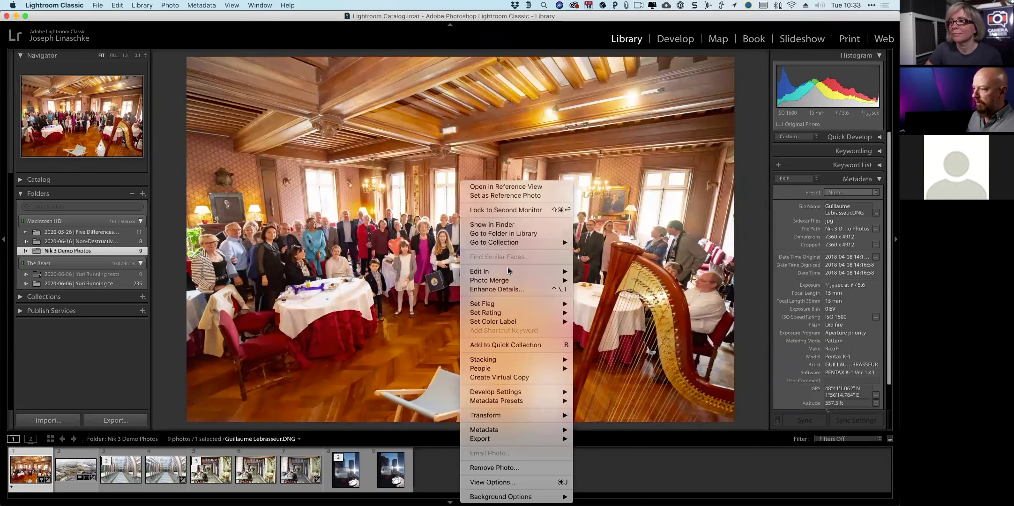
mouse_move(515, 271)
left_click(616, 322)
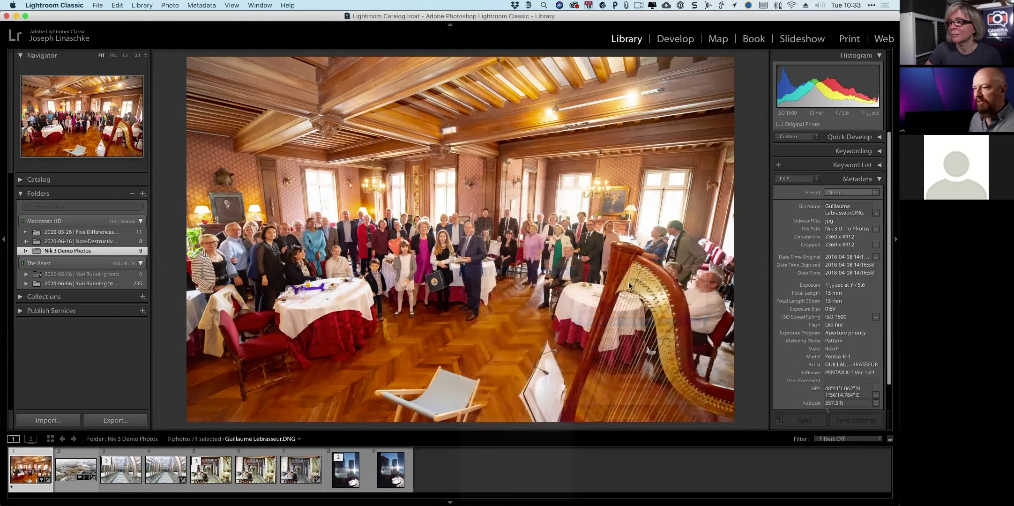
left_click(651, 332)
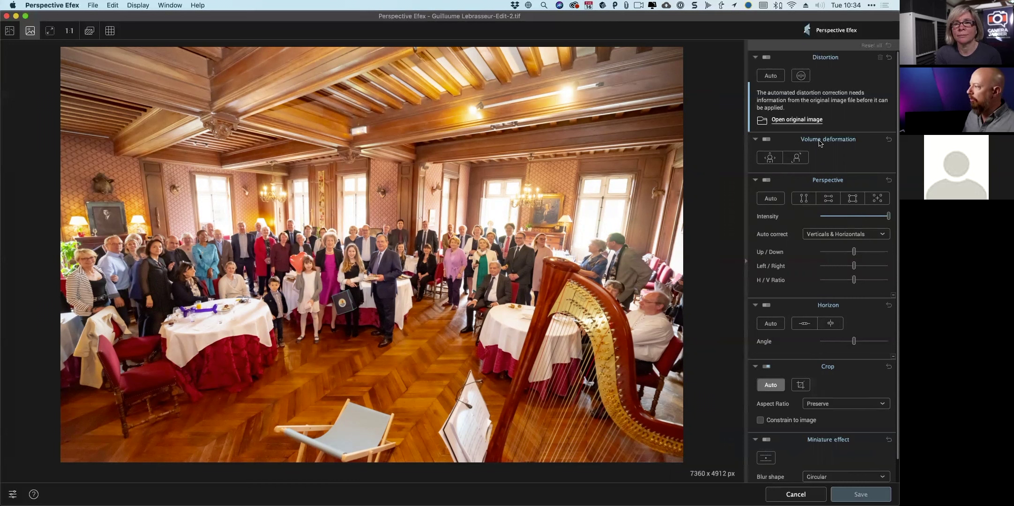
Step: Apply the horizontal/vertical volume deformation correction to the group photo, toggling it to compare before and after, and leave it enabled
left_click(771, 158)
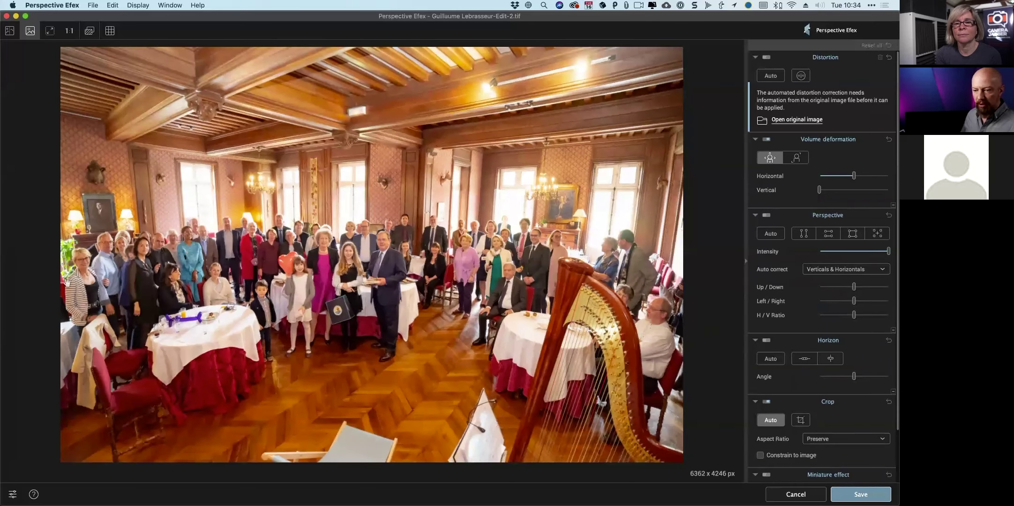
left_click(768, 160)
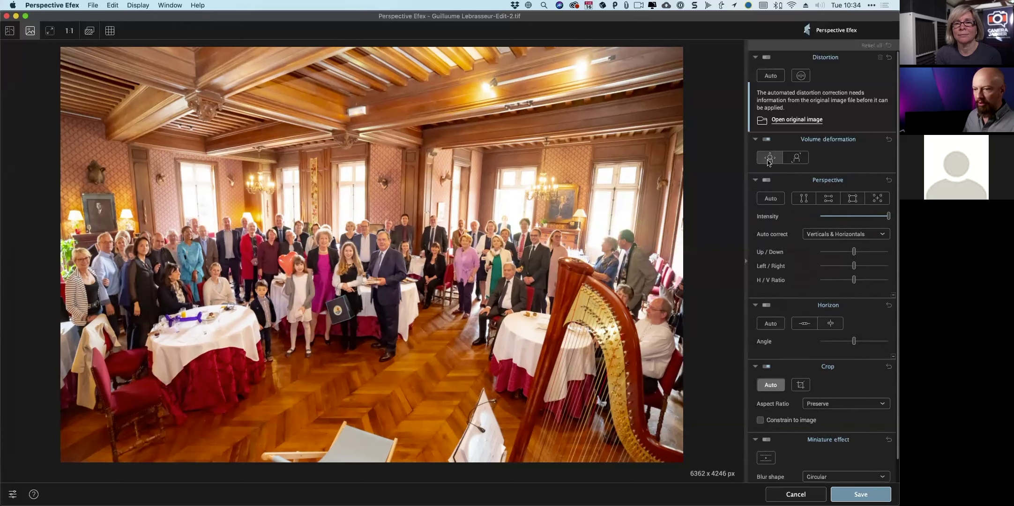
left_click(769, 160)
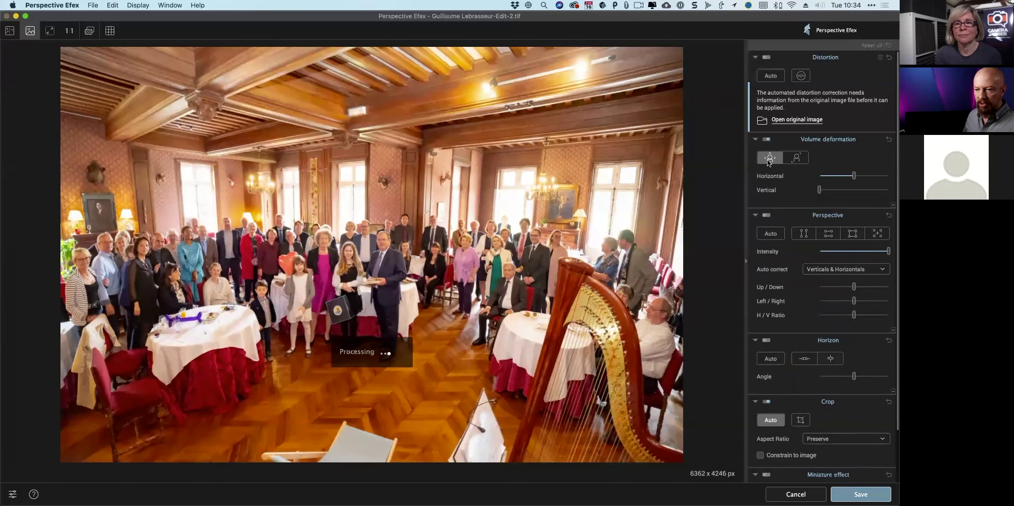
left_click(769, 159)
left_click(769, 160)
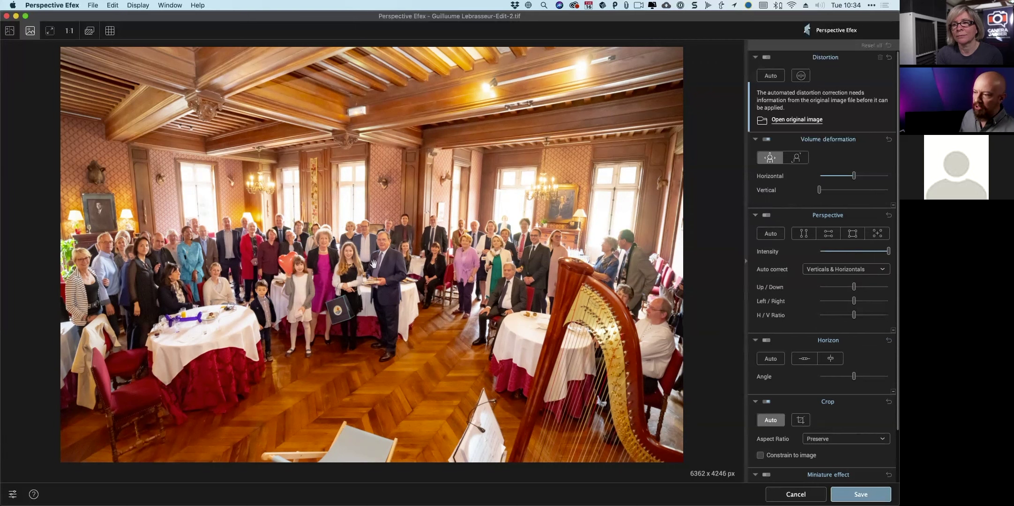
left_click(771, 158)
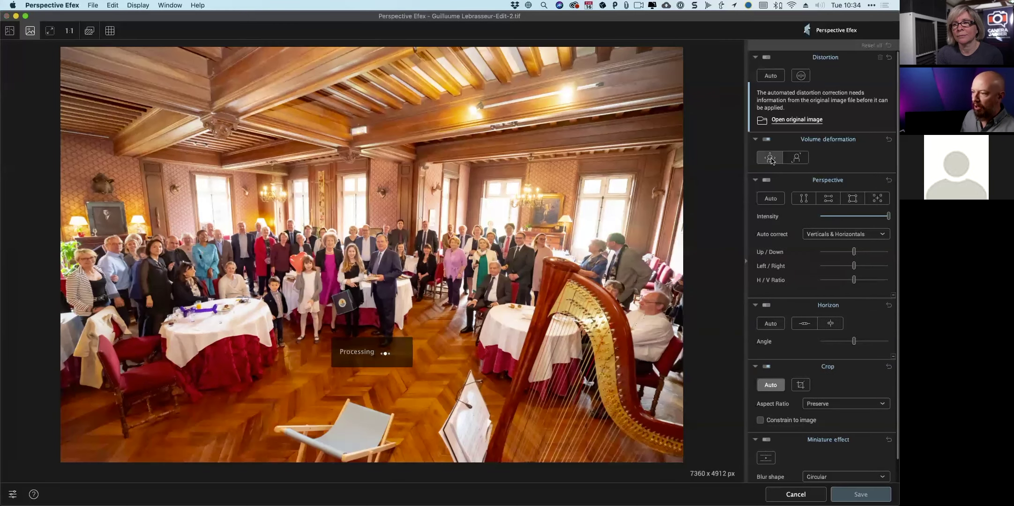
left_click(771, 158)
left_click(771, 158)
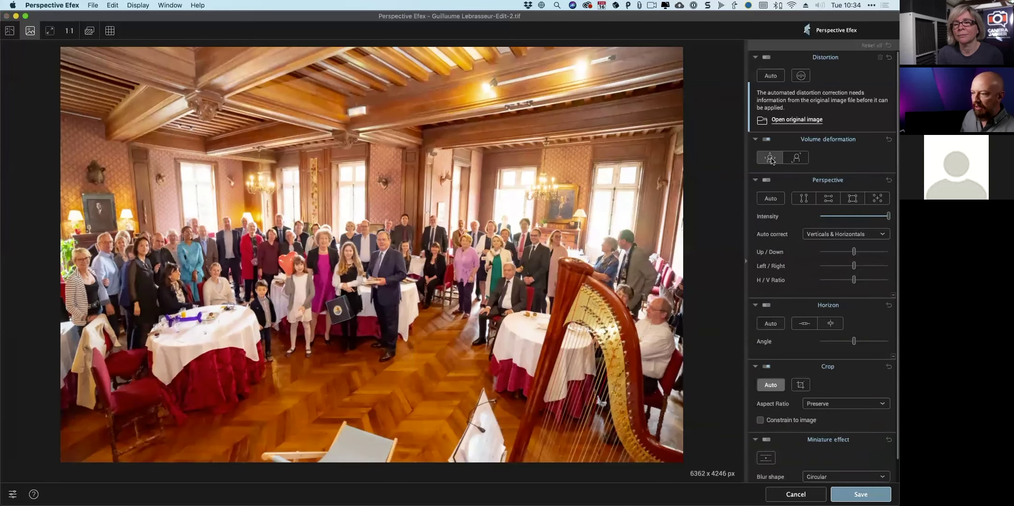
left_click(771, 158)
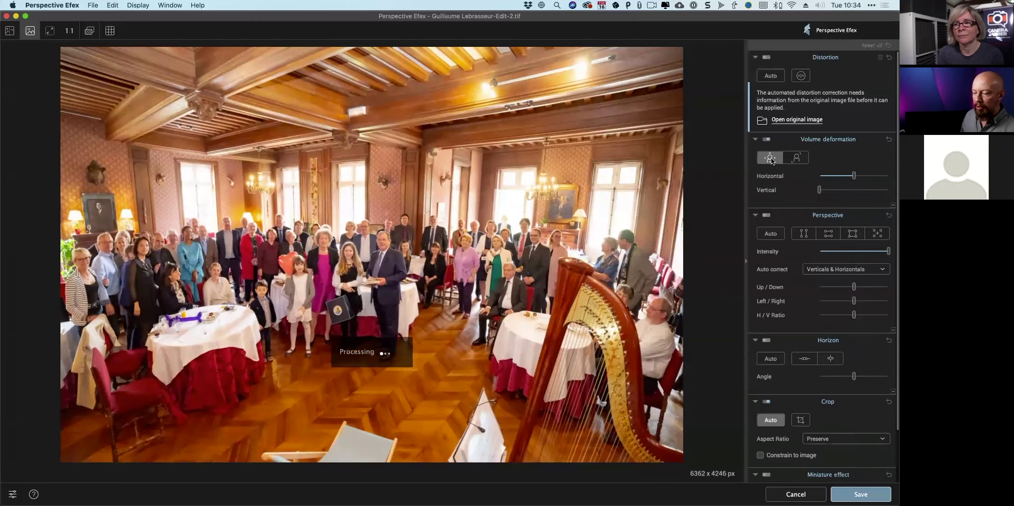
Step: Toggle the group photo's horizontal/vertical volume deformation correction off and on to compare, and save the corrected image
left_click(771, 158)
left_click(771, 158)
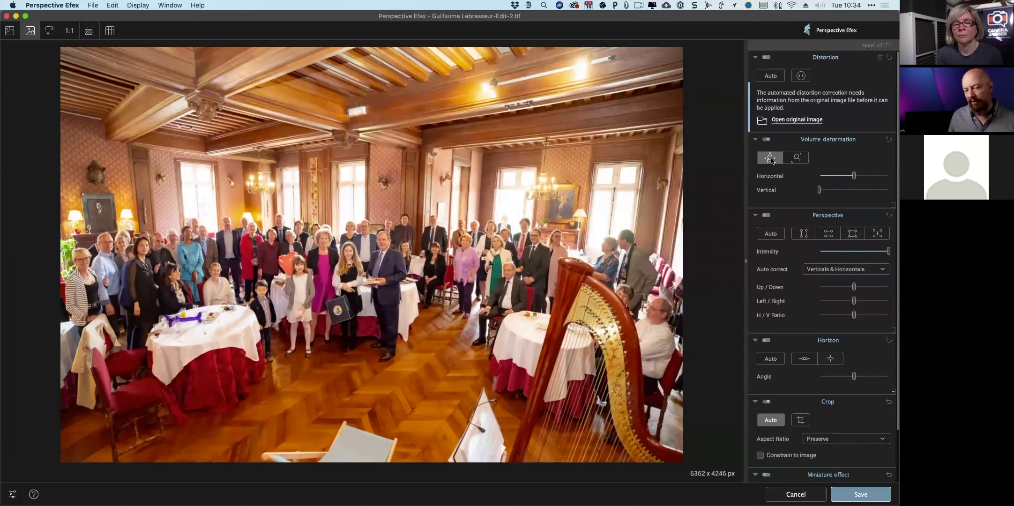
left_click(857, 492)
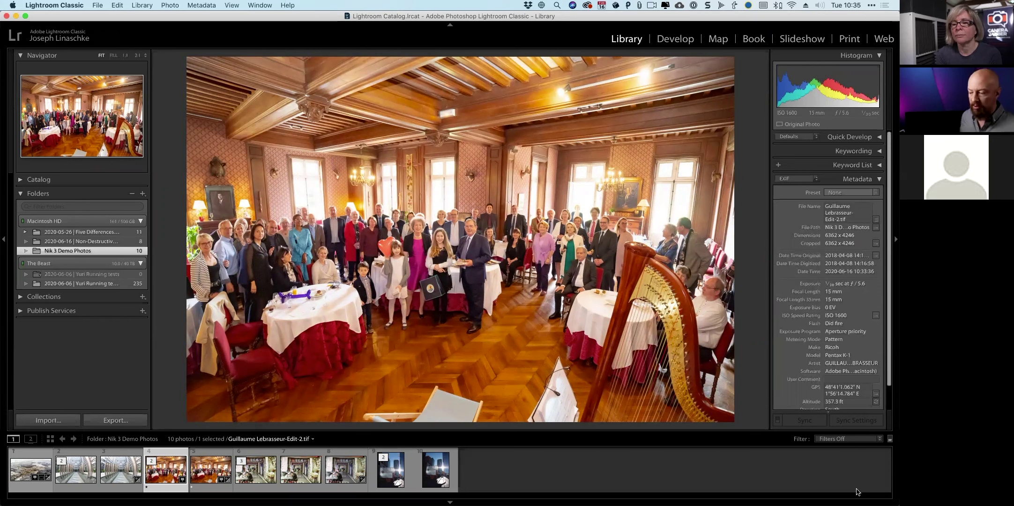
Step: Open the snowy village aerial photo PANO0014-2.DNG from the Lightroom Classic library in Perspective Efex as a TIFF copy
left_click(27, 466)
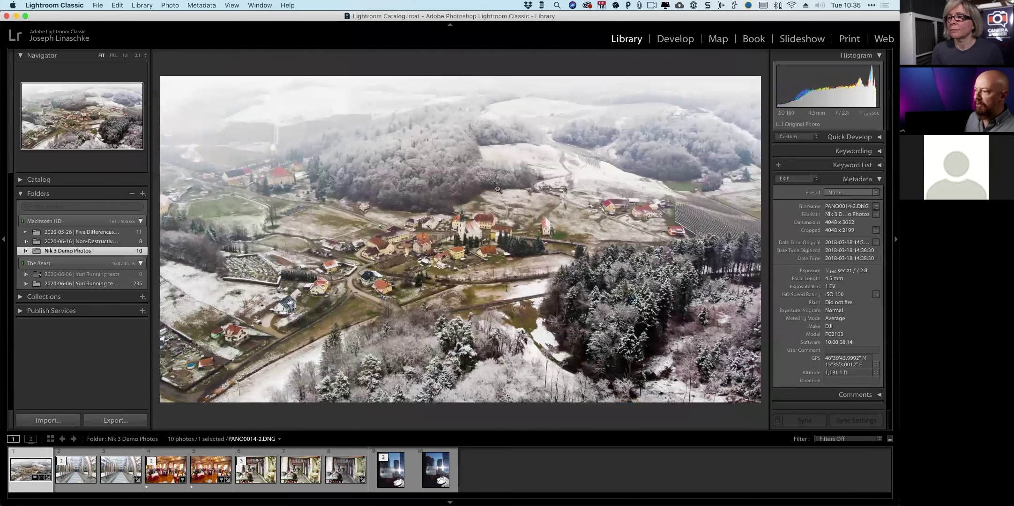
right_click(491, 176)
mouse_move(533, 262)
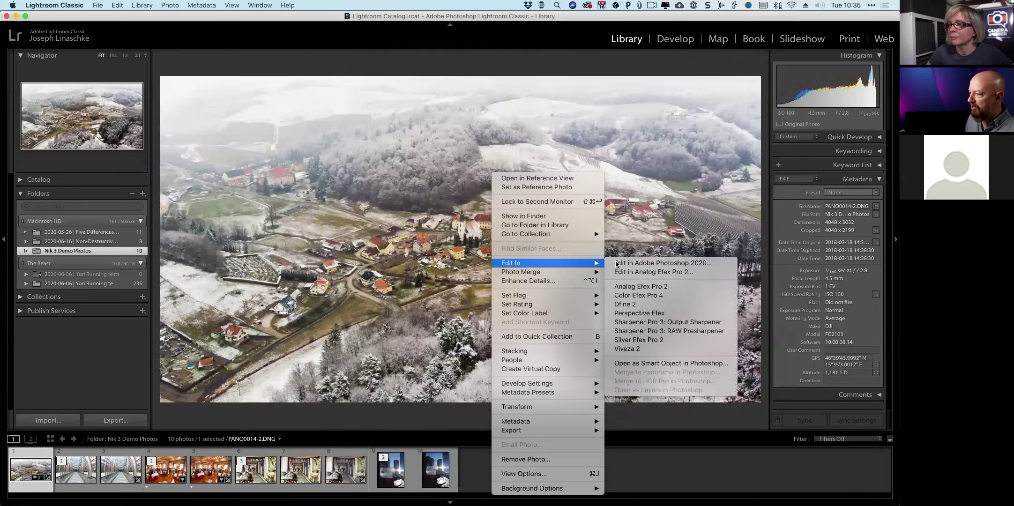
left_click(657, 314)
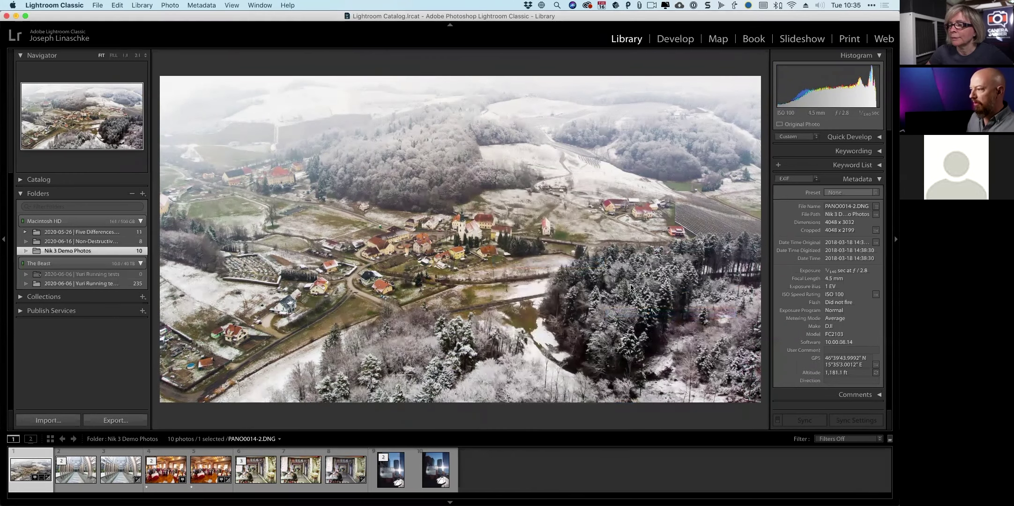
left_click(651, 331)
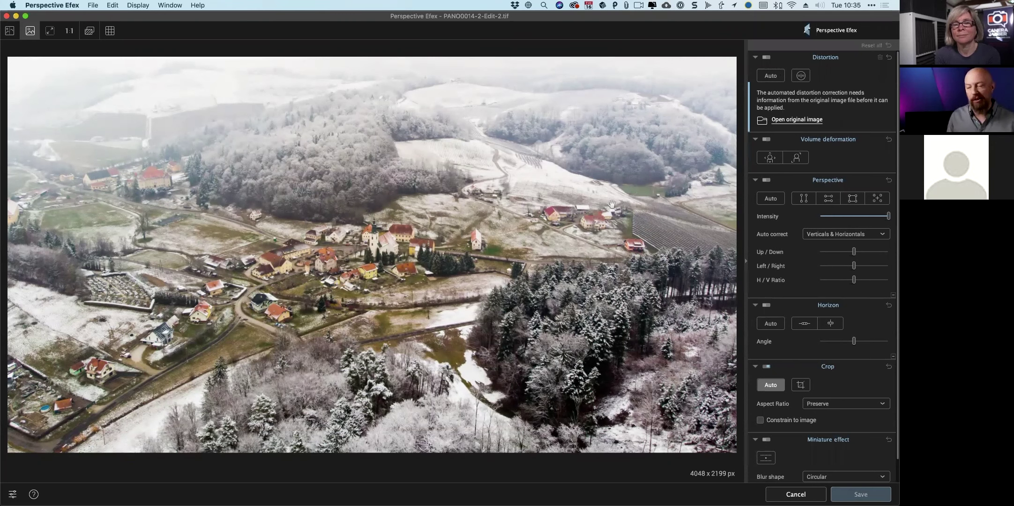
Step: Add a miniature effect to the village photo and tilt its focus band to rise toward the right, following the line of houses
scroll(860, 369, "down", 2)
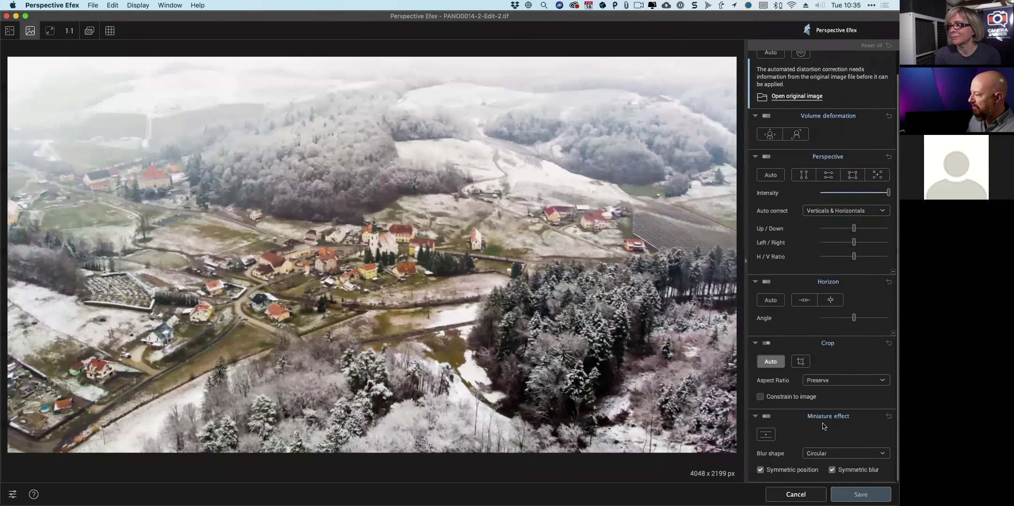
left_click(766, 435)
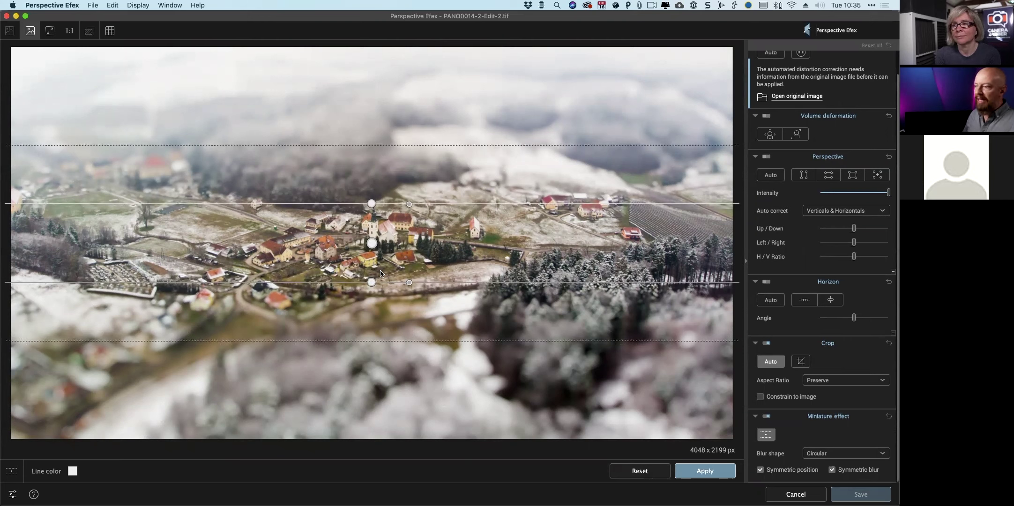
left_click_drag(371, 282, 374, 273)
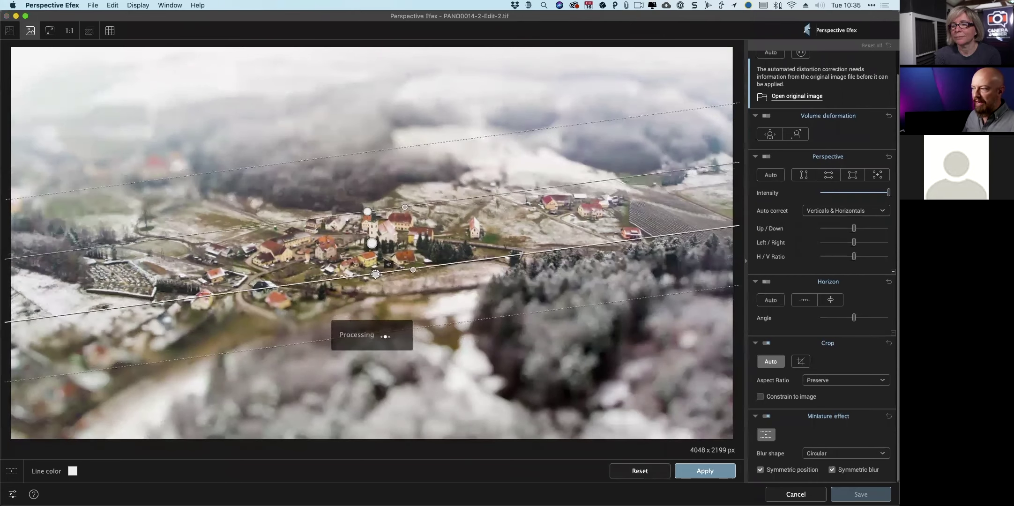
Step: Fine-tune the miniature effect's blur transition and blur strength below the village, and apply and save the result
mouse_move(422, 328)
left_mouse_down()
mouse_move(422, 370)
mouse_move(421, 341)
left_mouse_up()
mouse_move(410, 271)
left_click_drag(407, 279, 403, 280)
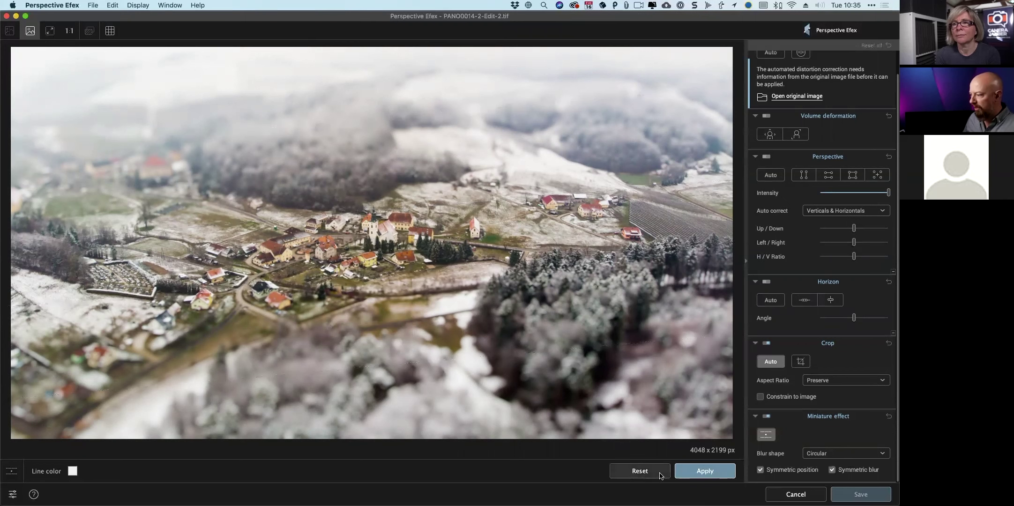
left_click(700, 471)
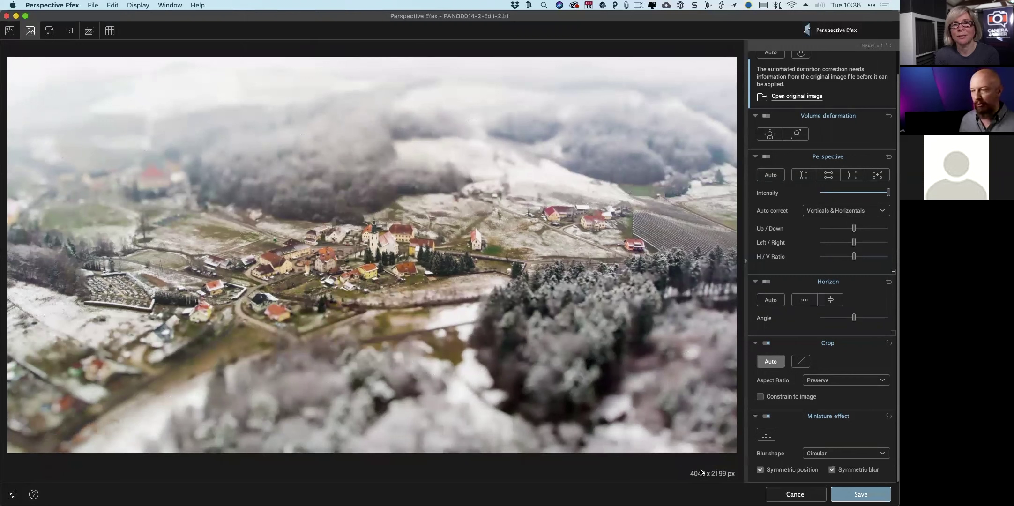
left_click(861, 494)
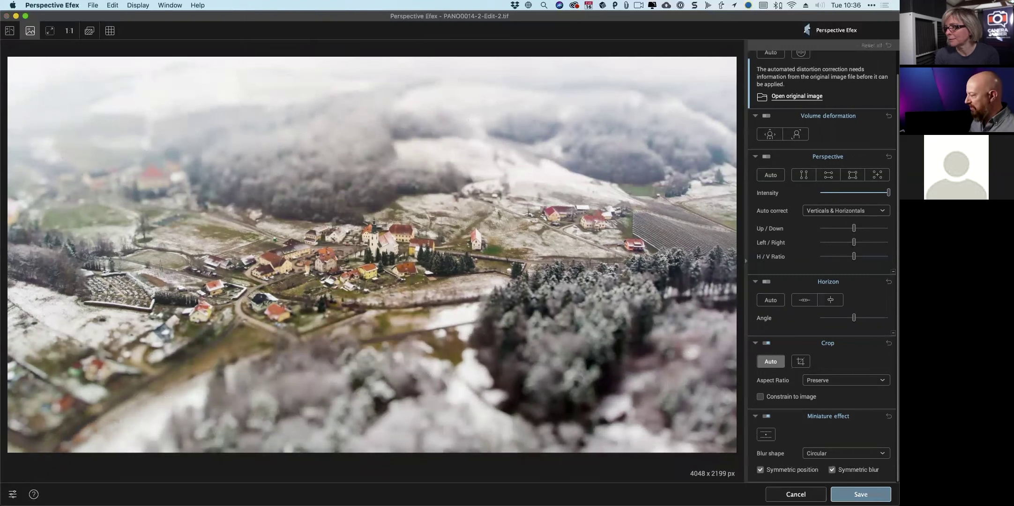